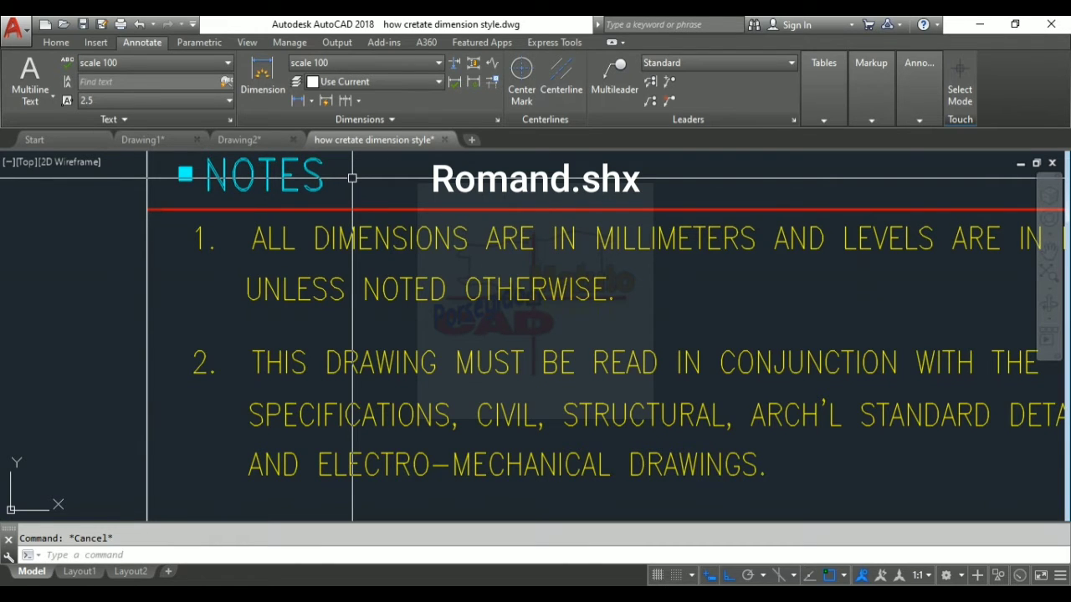
Examine the dimension and notes text in the sample drawing, comparing the whole layout with the notes block up close.
{"action": "scroll", "coordinate": [353, 177], "scroll_direction": "down", "scroll_amount": 5}
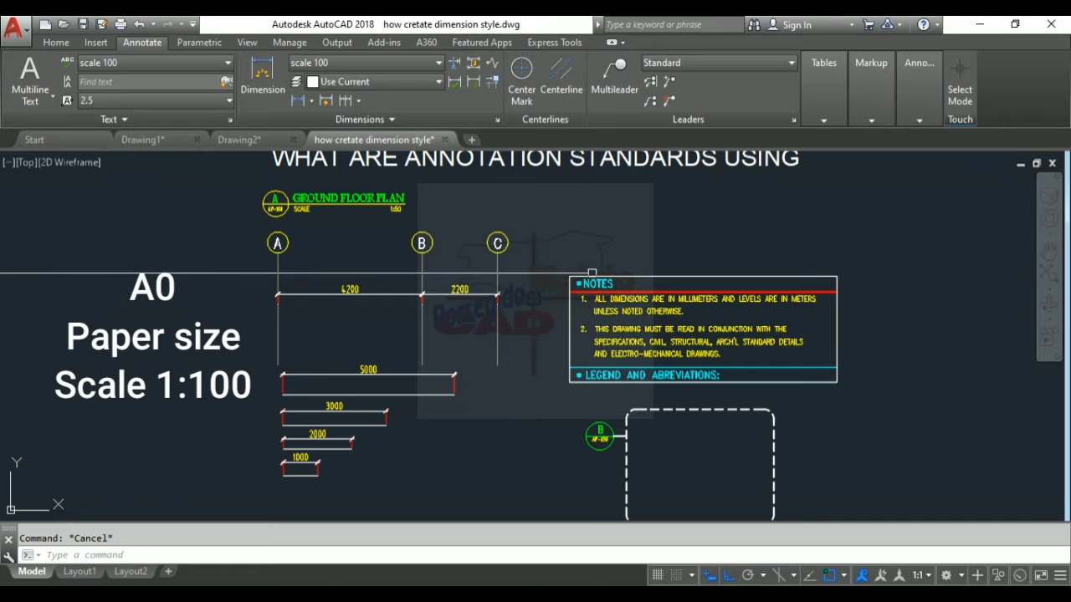
{"action": "scroll", "coordinate": [637, 327], "scroll_direction": "up", "scroll_amount": 2}
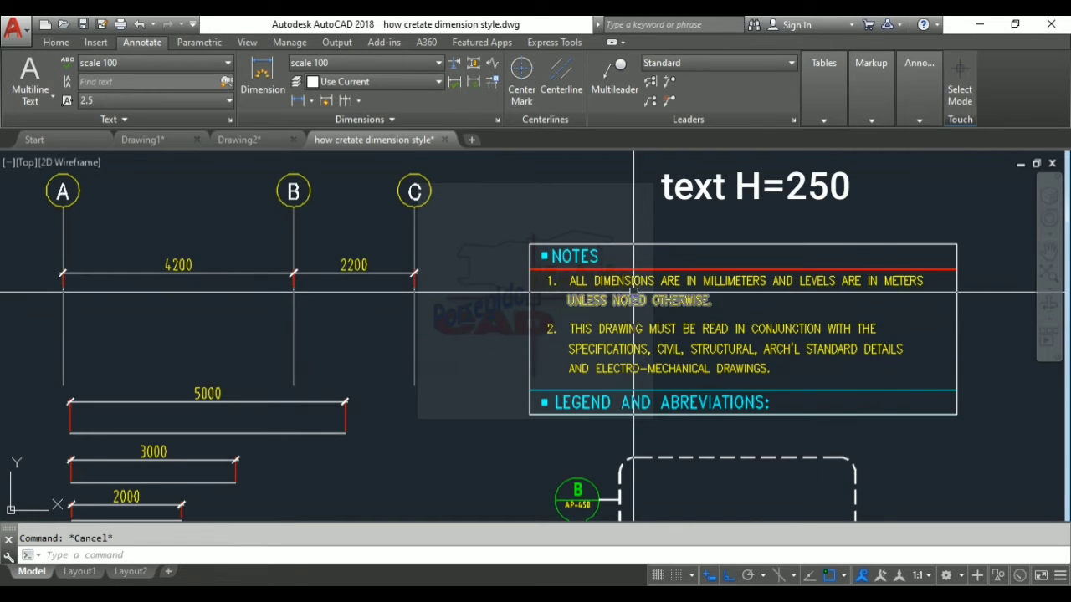
{"action": "scroll", "coordinate": [633, 301], "scroll_direction": "up", "scroll_amount": 2}
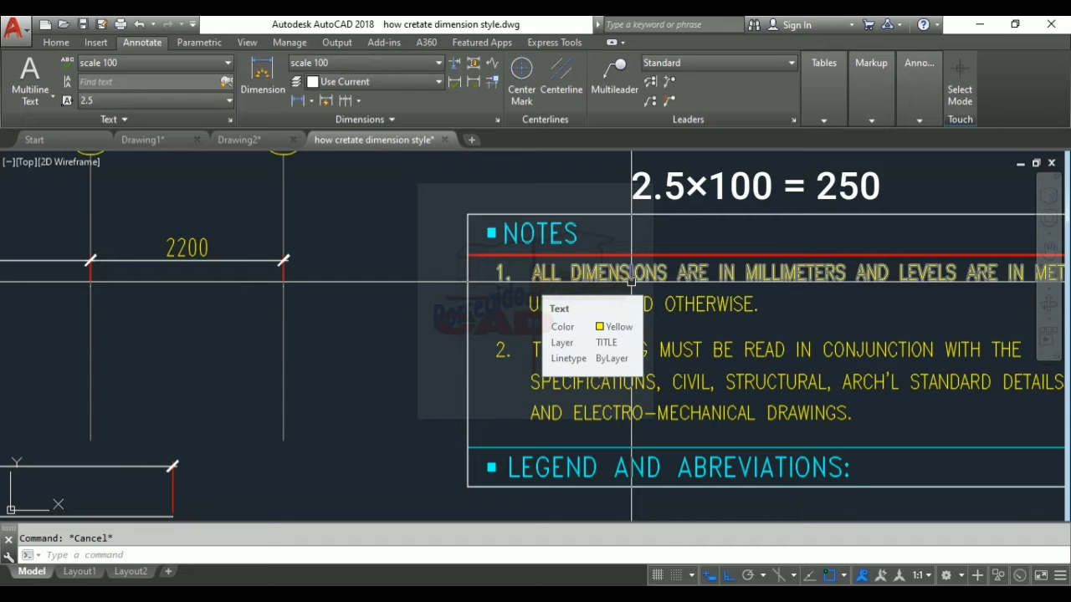
{"action": "scroll", "coordinate": [661, 292], "scroll_direction": "down", "scroll_amount": 3}
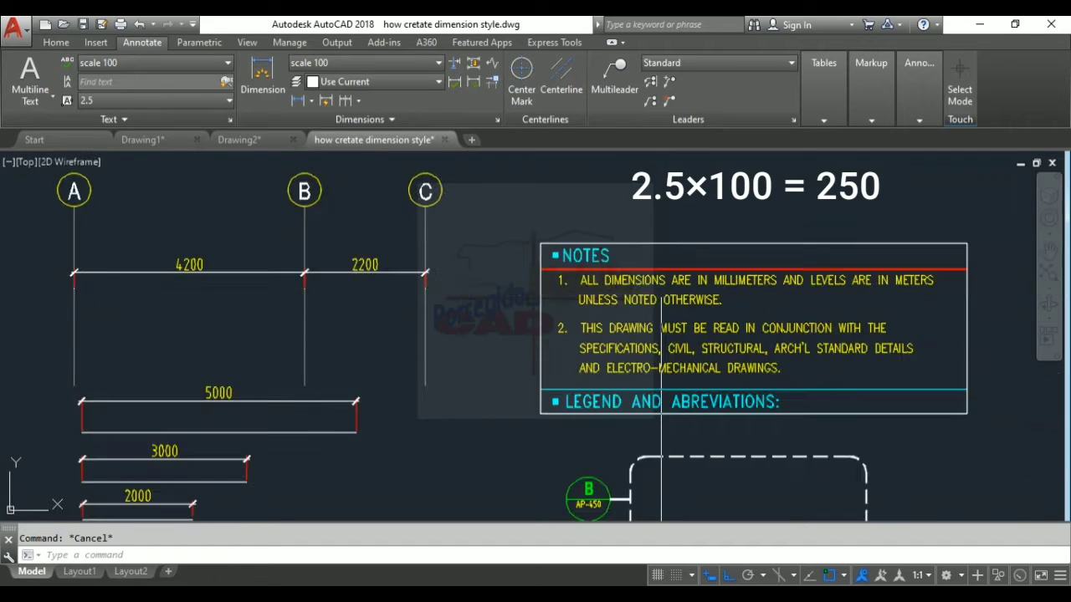
{"action": "scroll", "coordinate": [424, 253], "scroll_direction": "down", "scroll_amount": 3}
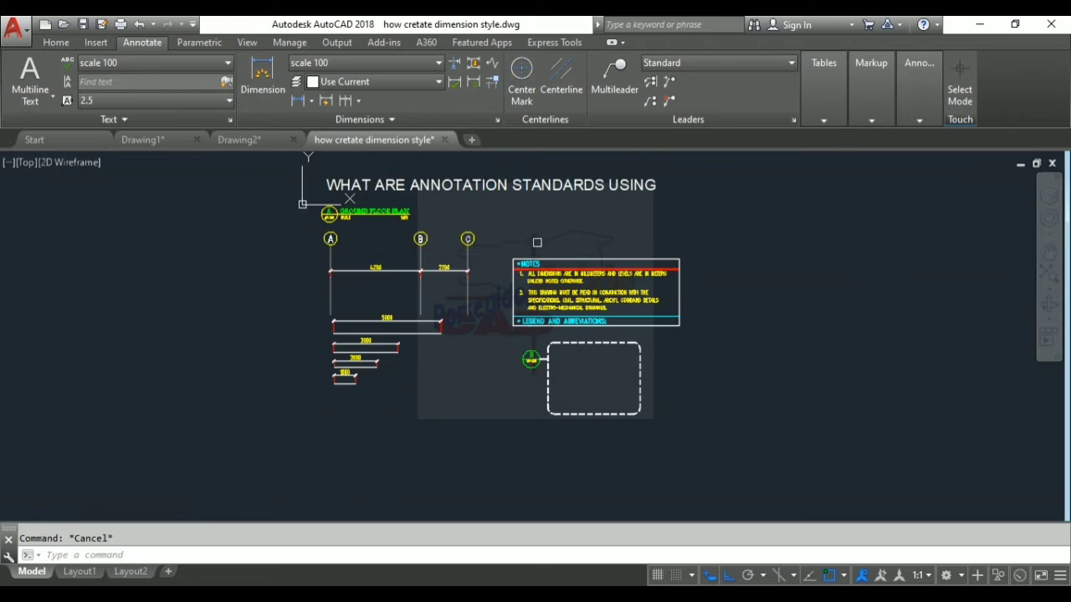
{"action": "scroll", "coordinate": [567, 229], "scroll_direction": "up", "scroll_amount": 3}
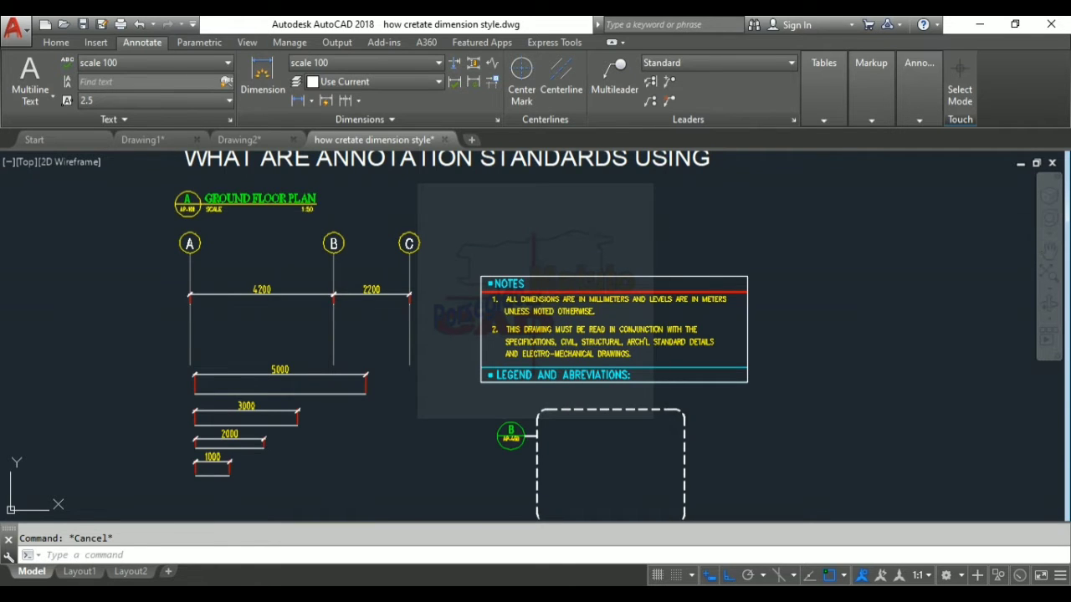
{"action": "middle_click_drag", "start_coordinate": [661, 235], "coordinate": [665, 247]}
{"action": "left_click", "coordinate": [791, 251]}
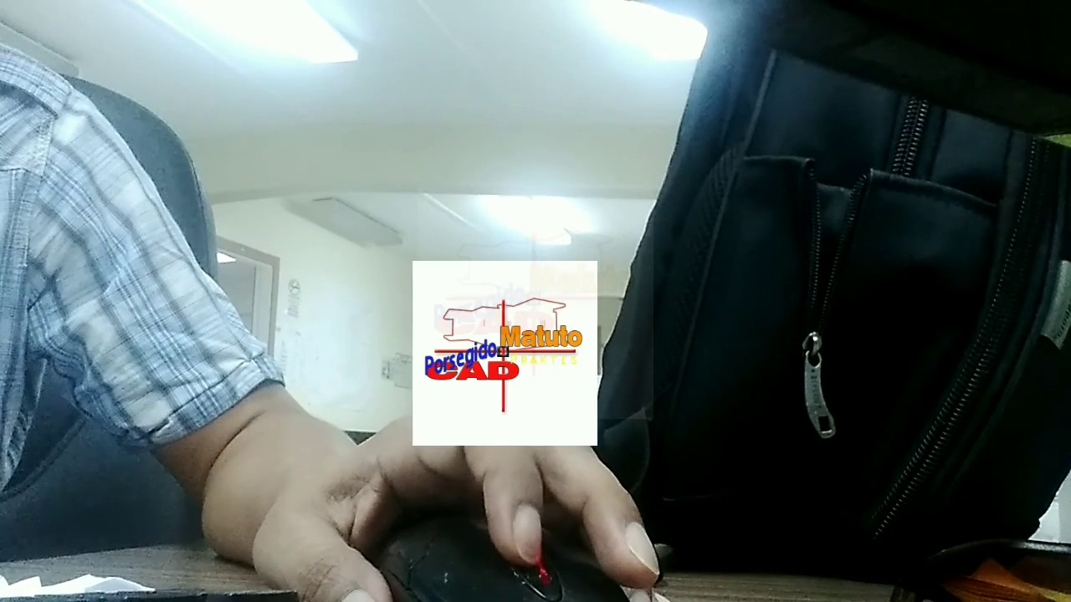
{"action": "left_click", "coordinate": [496, 327]}
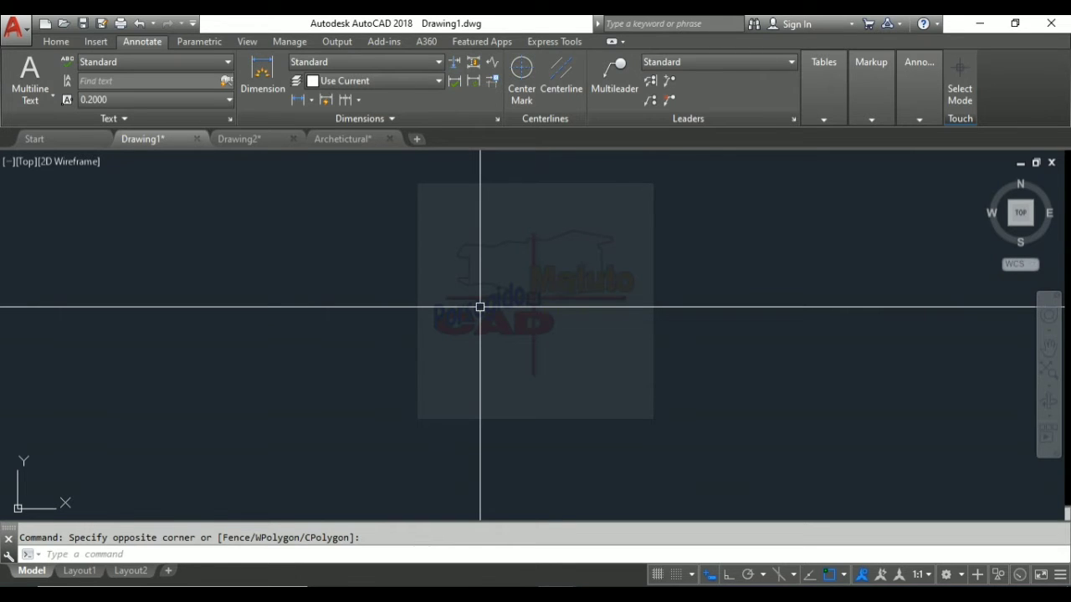
Create a new drawing with no template in metric units.
{"action": "left_click", "coordinate": [29, 42]}
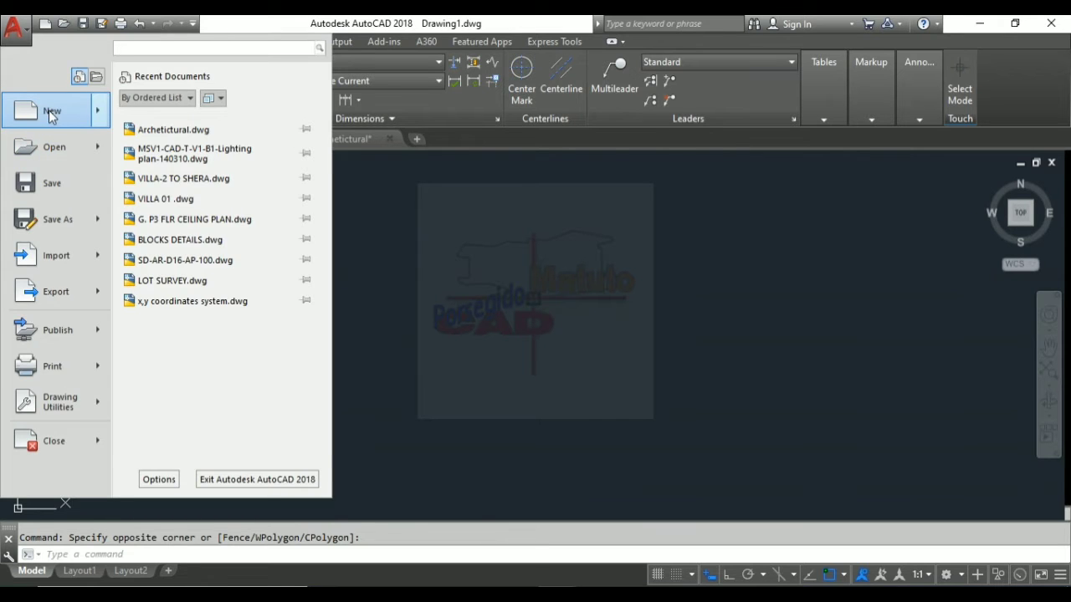
{"action": "left_click", "coordinate": [50, 114]}
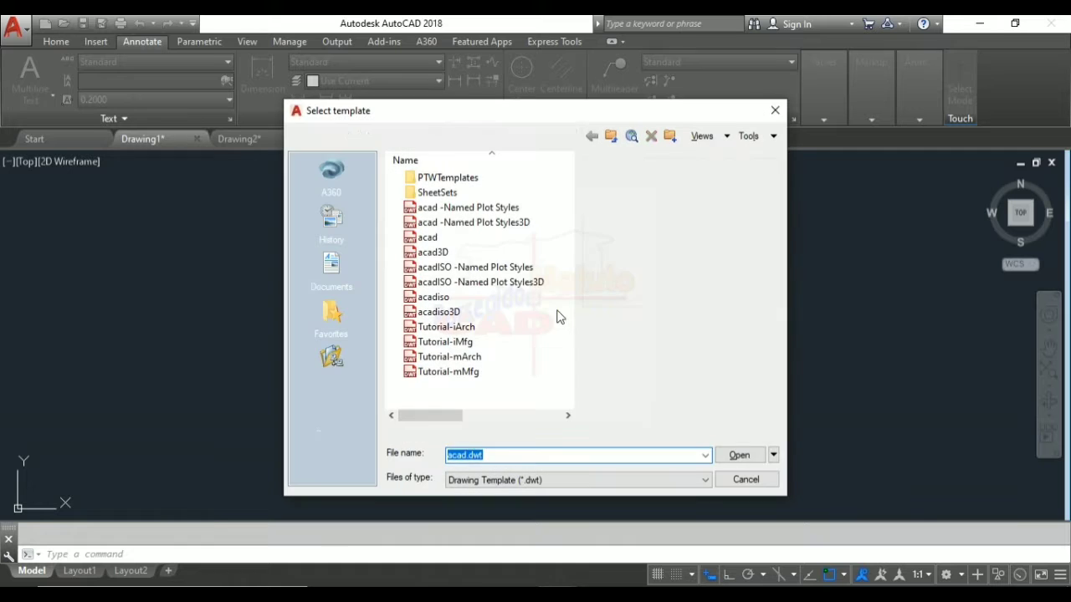
{"action": "left_click", "coordinate": [773, 455]}
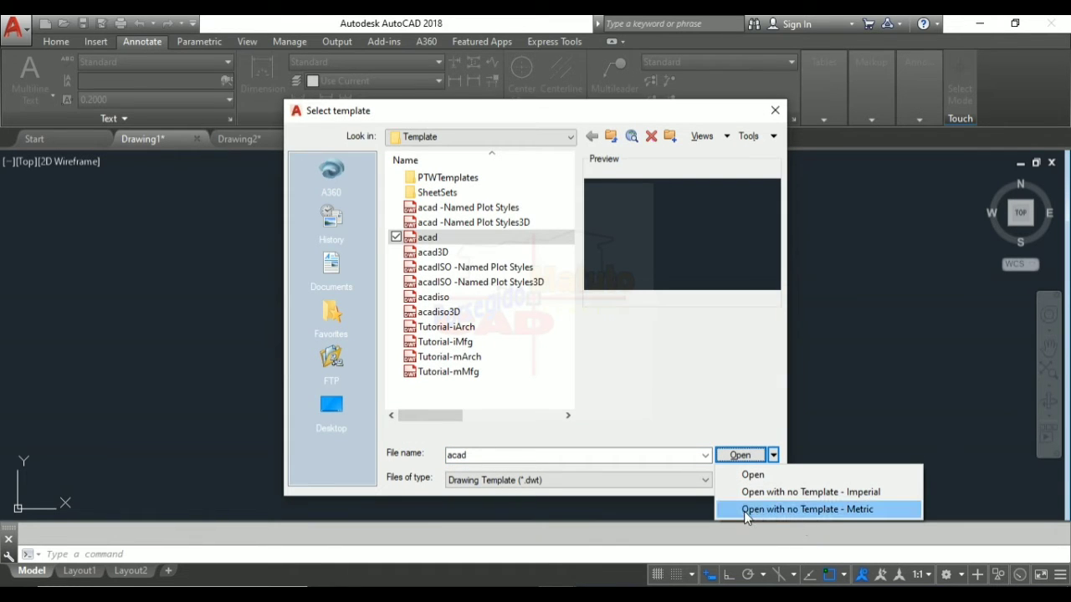
{"action": "left_click", "coordinate": [869, 511]}
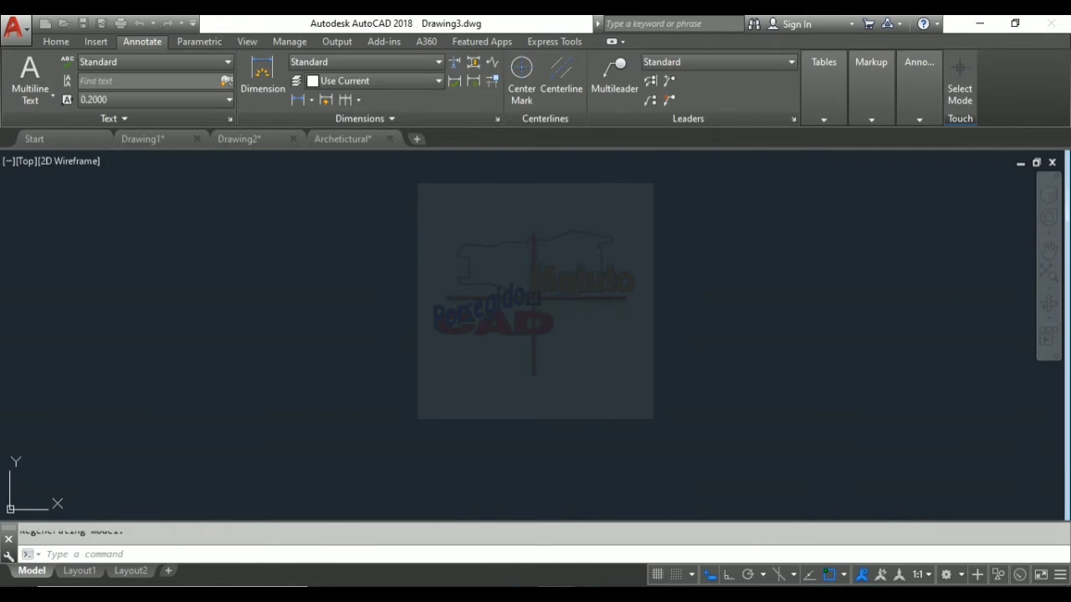
{"action": "left_click", "coordinate": [668, 272]}
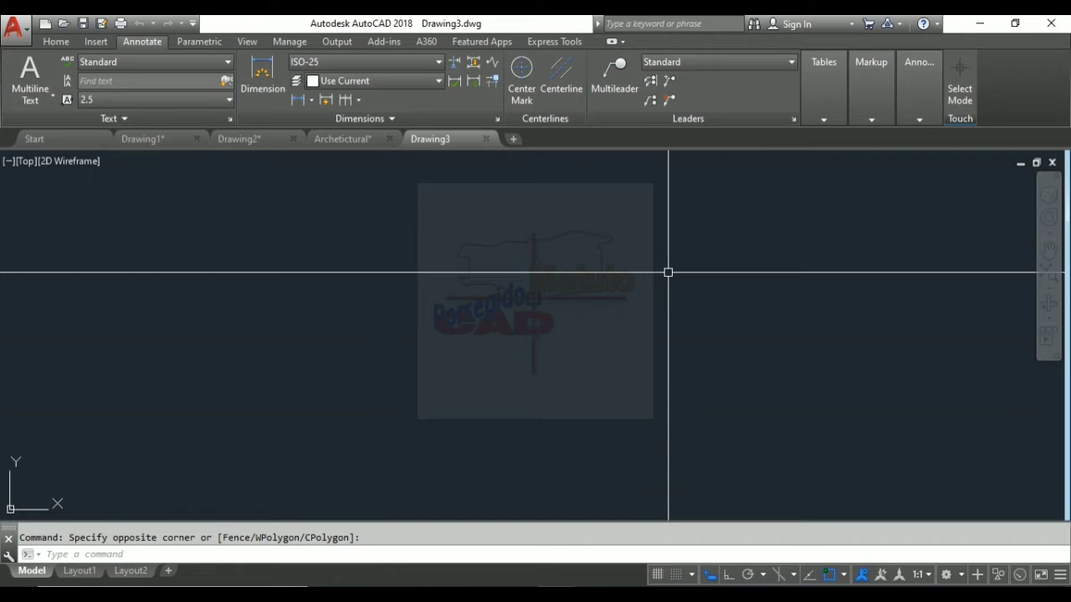
Create a new text style named "scale 100".
{"action": "type", "text": "St"}
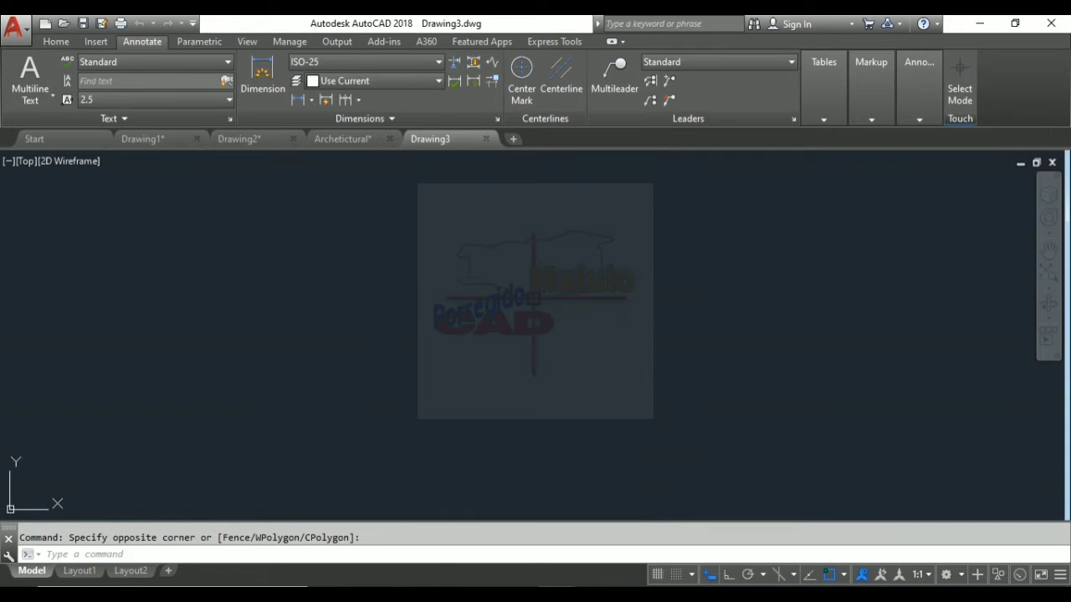
{"action": "key", "text": "Return"}
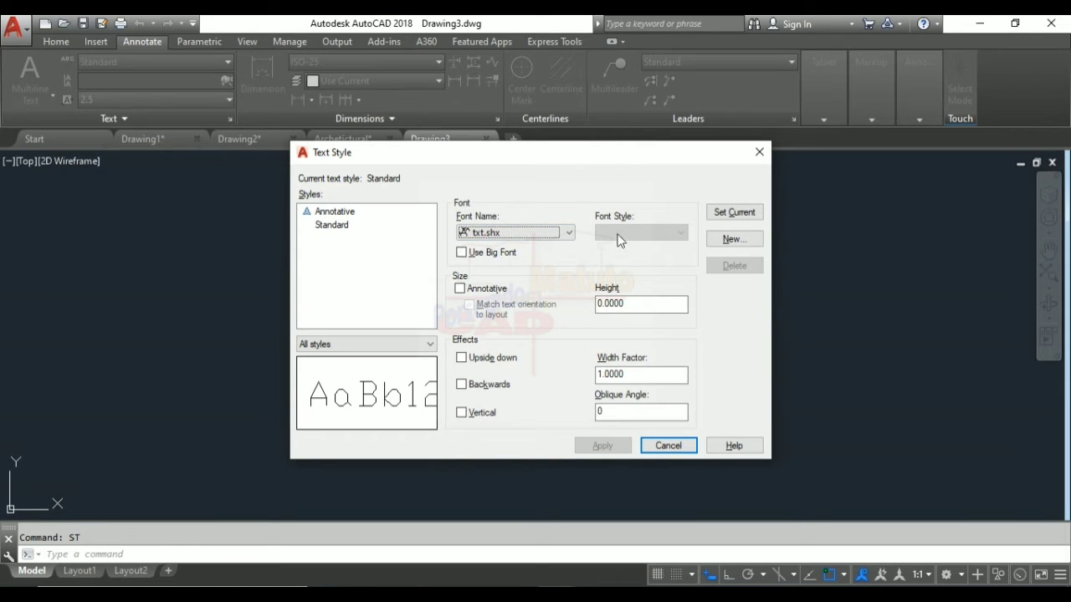
{"action": "left_click", "coordinate": [745, 241]}
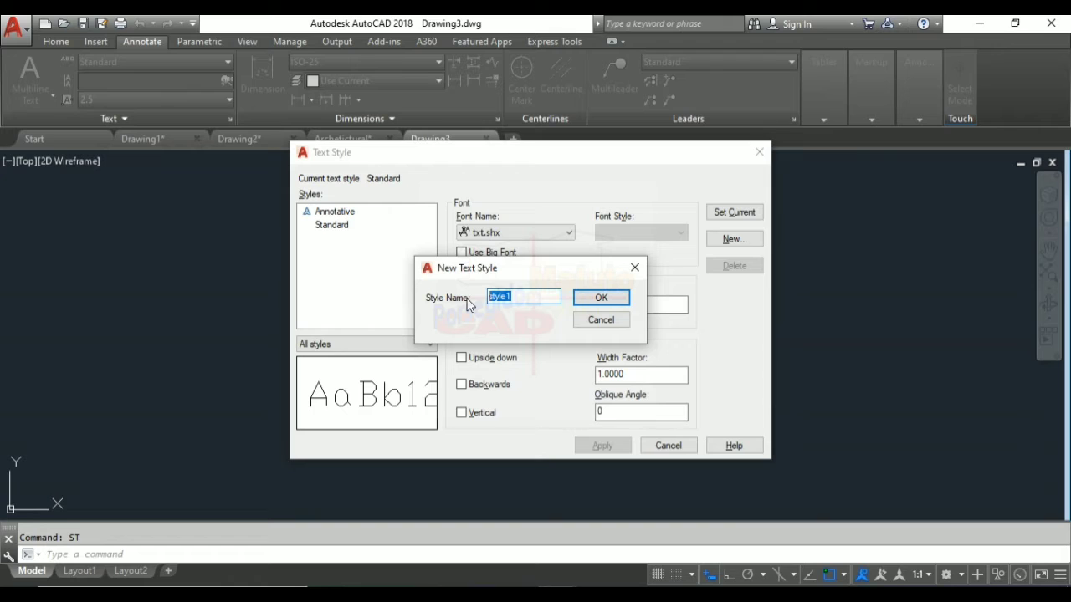
{"action": "type", "text": "scale 100"}
{"action": "left_click", "coordinate": [609, 304]}
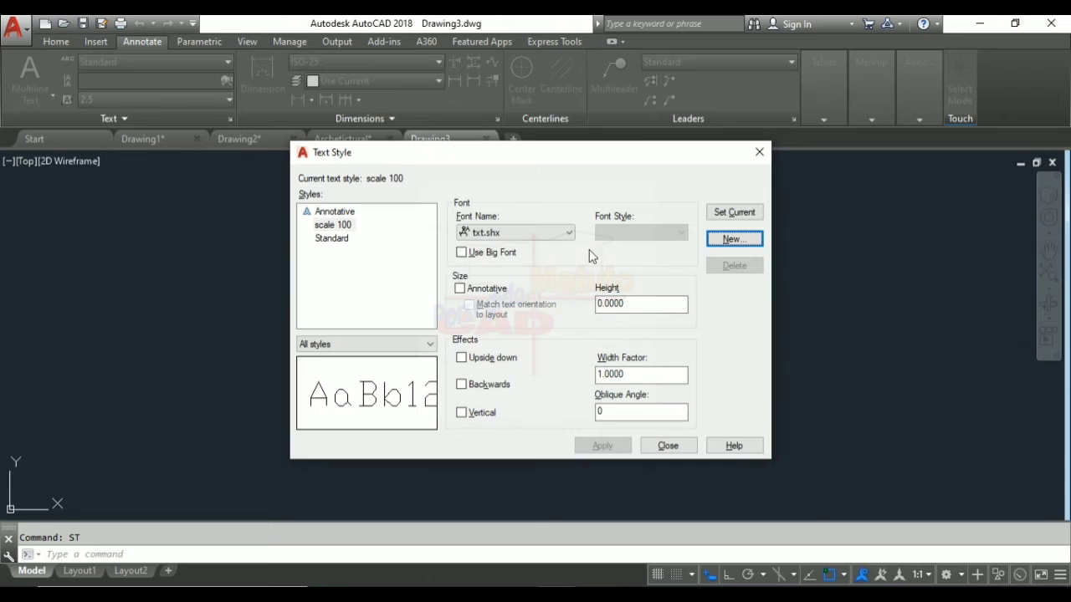
Set the font of the scale 100 text style to romans.shx.
{"action": "left_click", "coordinate": [571, 233]}
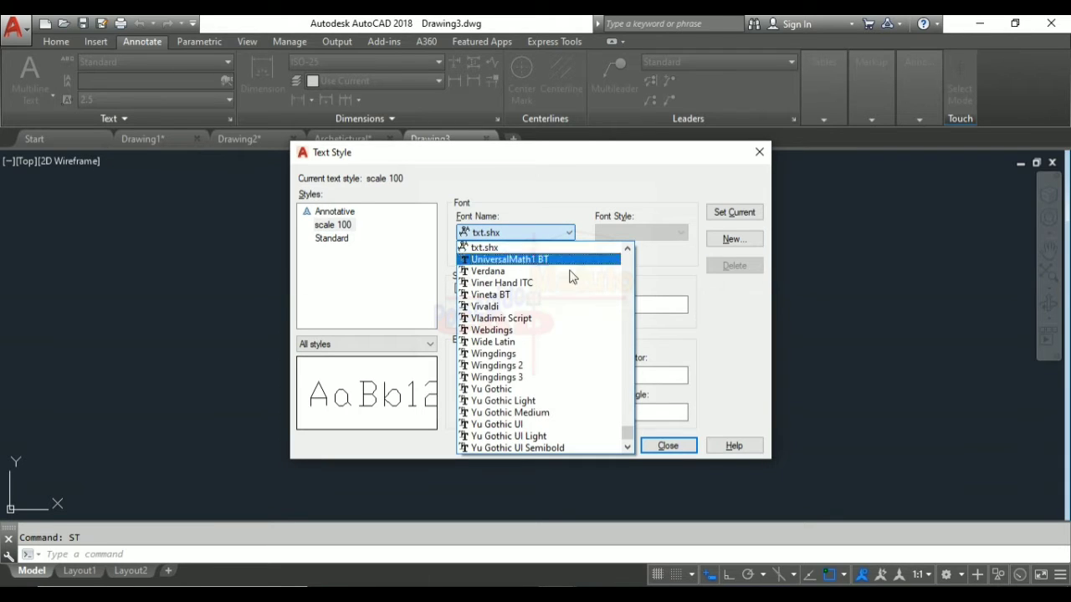
{"action": "scroll", "coordinate": [514, 291], "scroll_direction": "down", "scroll_amount": 1}
{"action": "scroll", "coordinate": [519, 294], "scroll_direction": "up", "scroll_amount": 15}
{"action": "scroll", "coordinate": [583, 321], "scroll_direction": "up", "scroll_amount": 3}
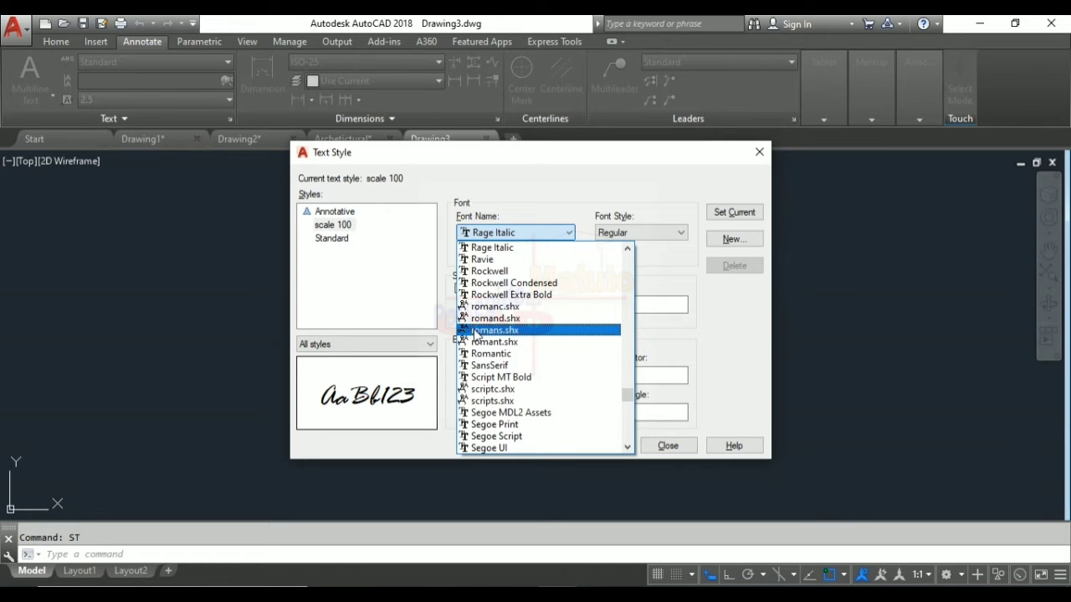
{"action": "left_click", "coordinate": [527, 335]}
Make scale 100 the current text style, save its changes and close the text style settings.
{"action": "left_click", "coordinate": [634, 303]}
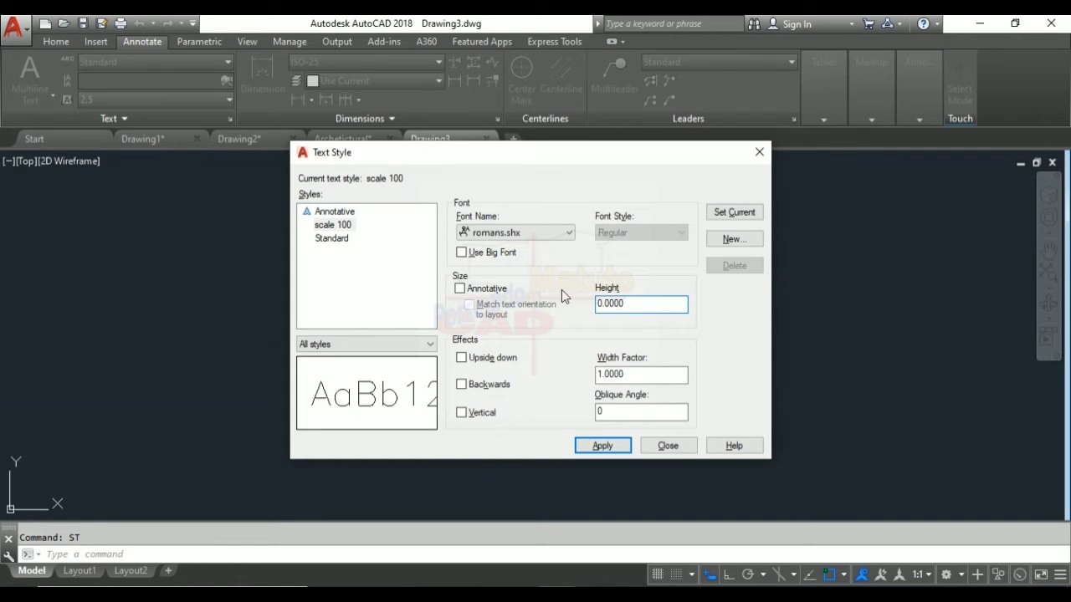
{"action": "left_click_drag", "start_coordinate": [595, 152], "coordinate": [577, 46]}
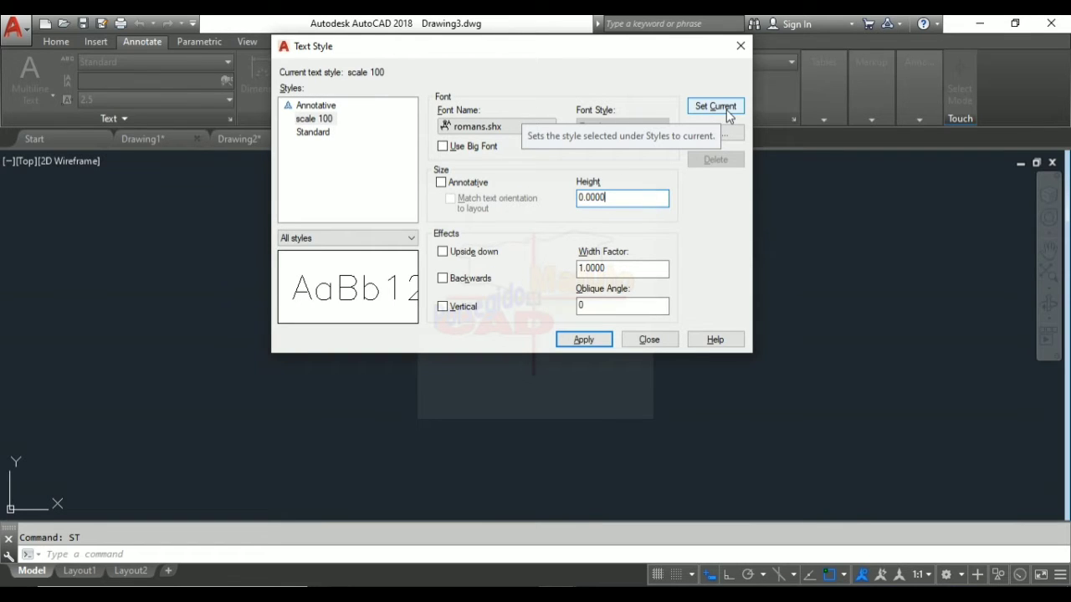
{"action": "left_click", "coordinate": [726, 112]}
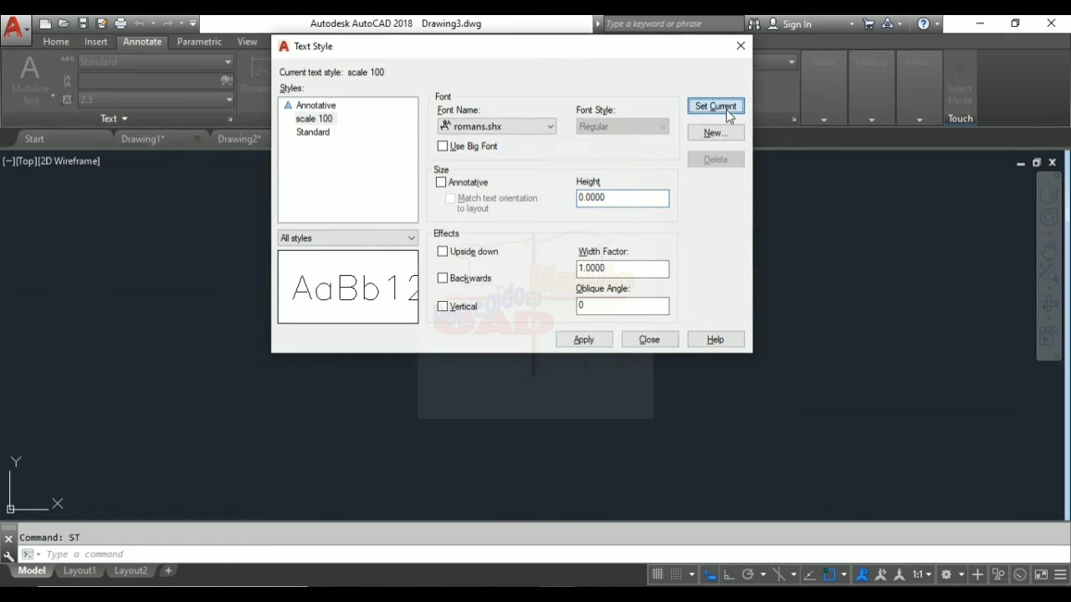
{"action": "left_click", "coordinate": [516, 238]}
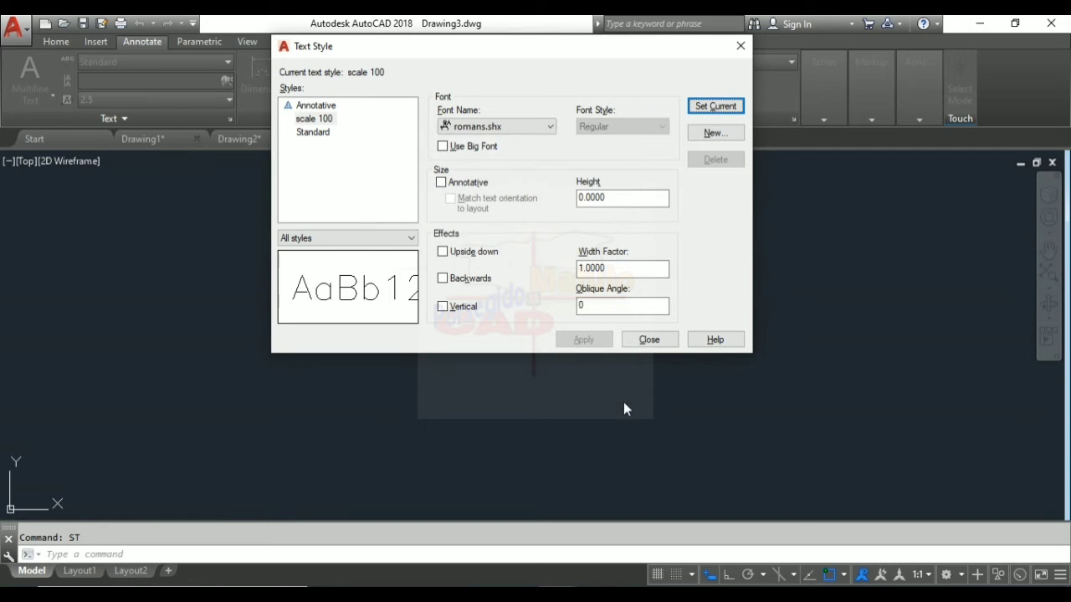
{"action": "left_click", "coordinate": [649, 339]}
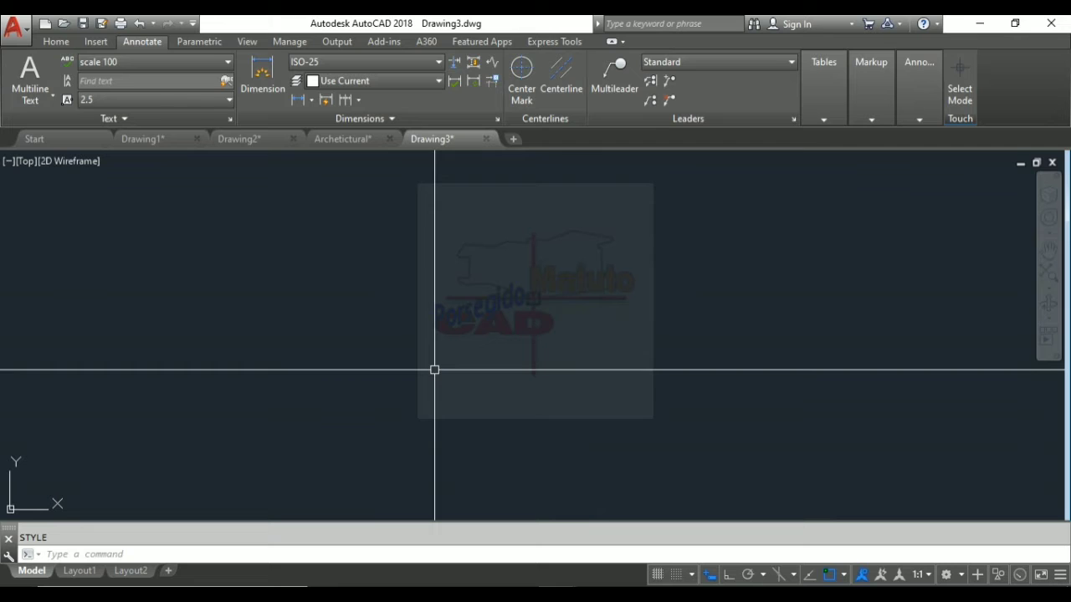
Add multiline text reading "what are annotations" in the empty drawing and narrow its frame to fit the words.
{"action": "type", "text": "t"}
{"action": "key", "text": "Return"}
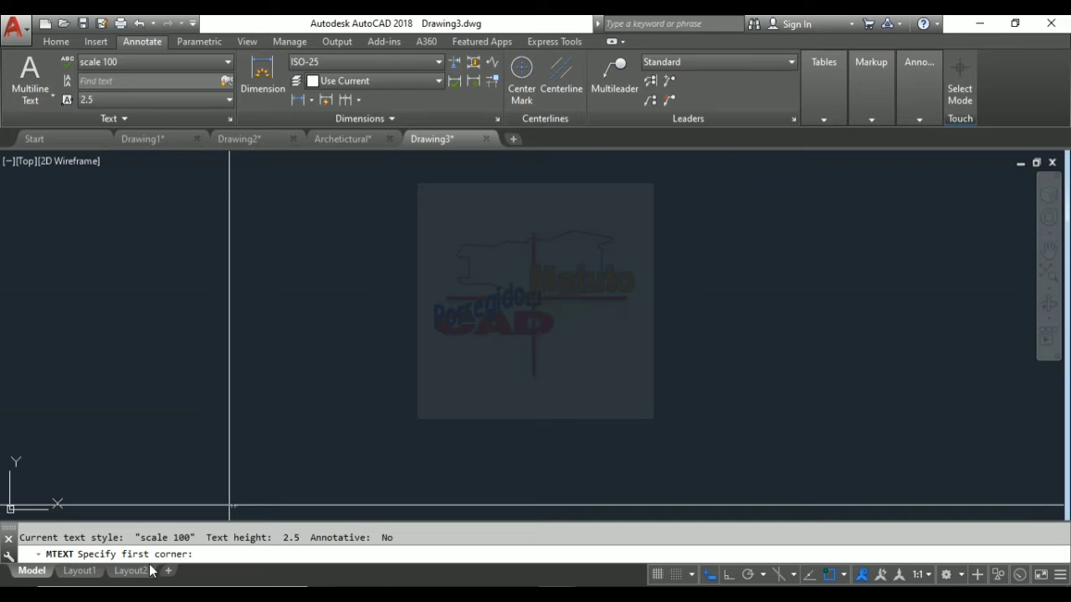
{"action": "left_click", "coordinate": [395, 318]}
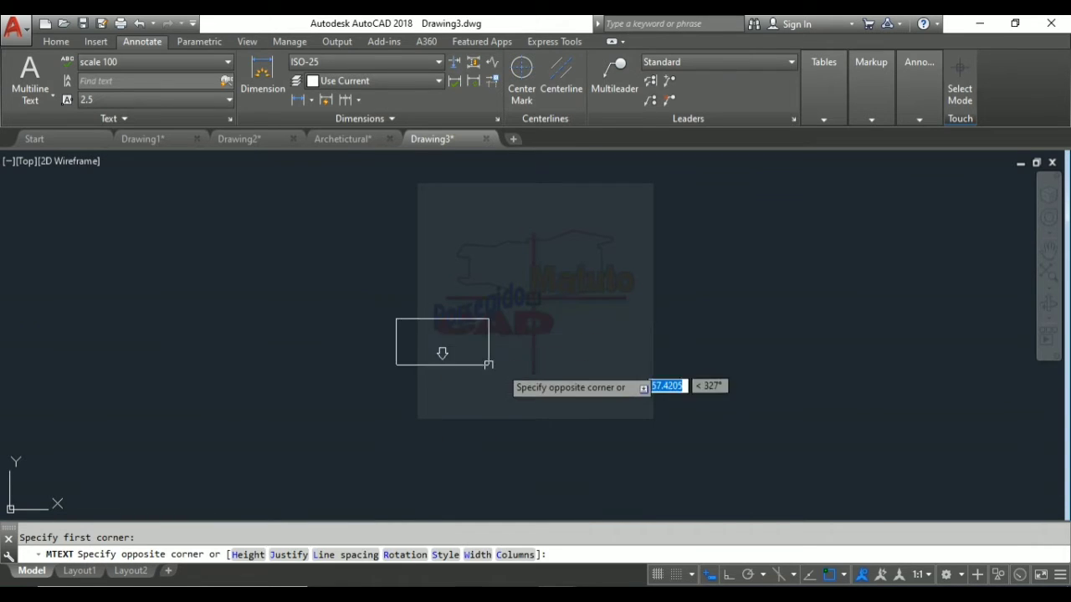
{"action": "left_click", "coordinate": [594, 370]}
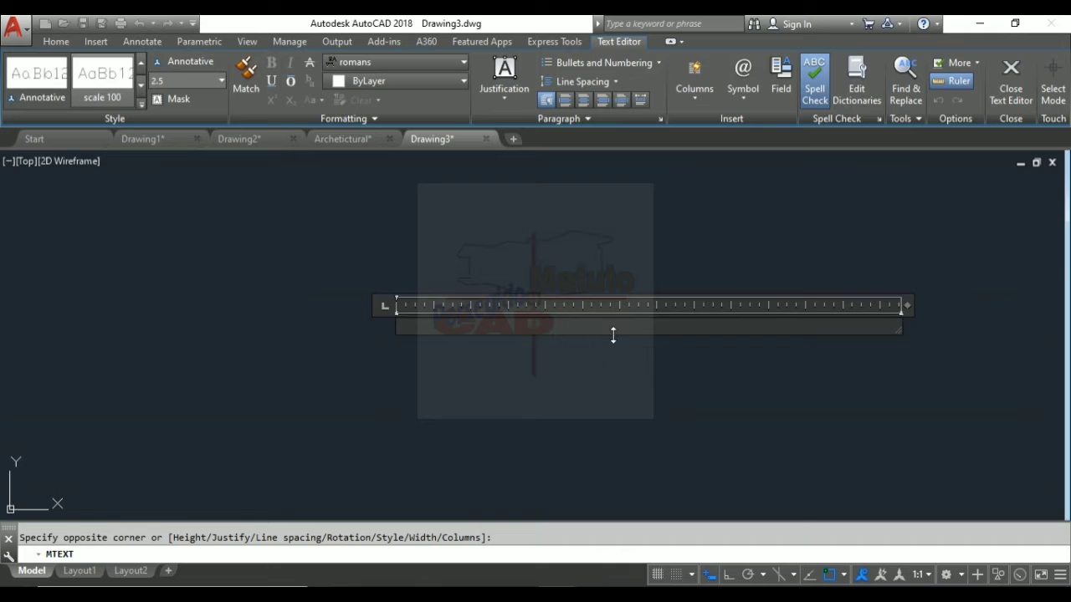
{"action": "type", "text": "what are anno"}
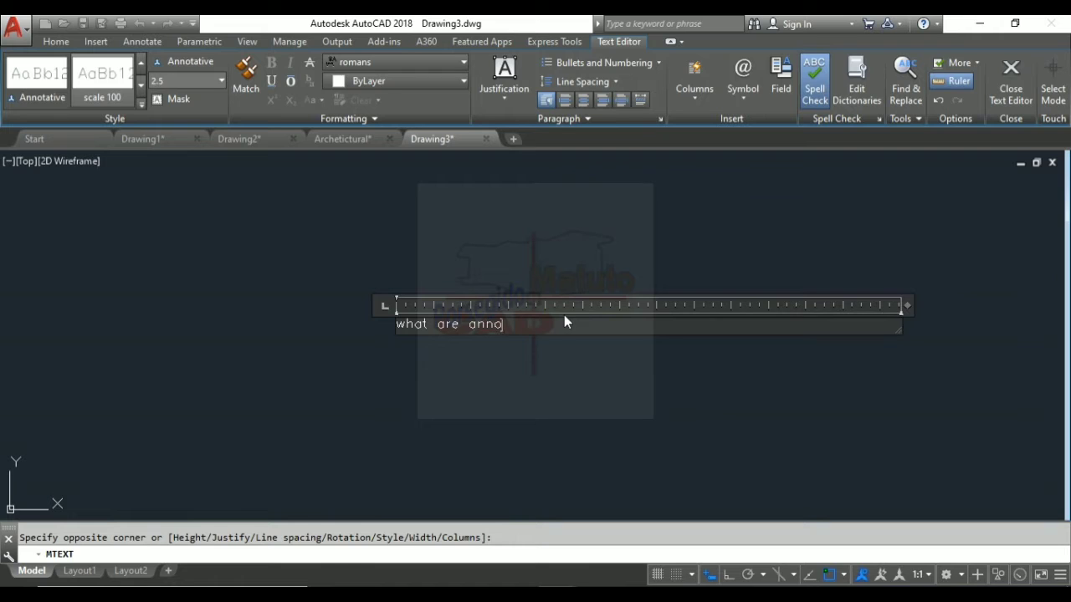
{"action": "type", "text": "tations"}
{"action": "left_click_drag", "start_coordinate": [906, 305], "coordinate": [566, 335]}
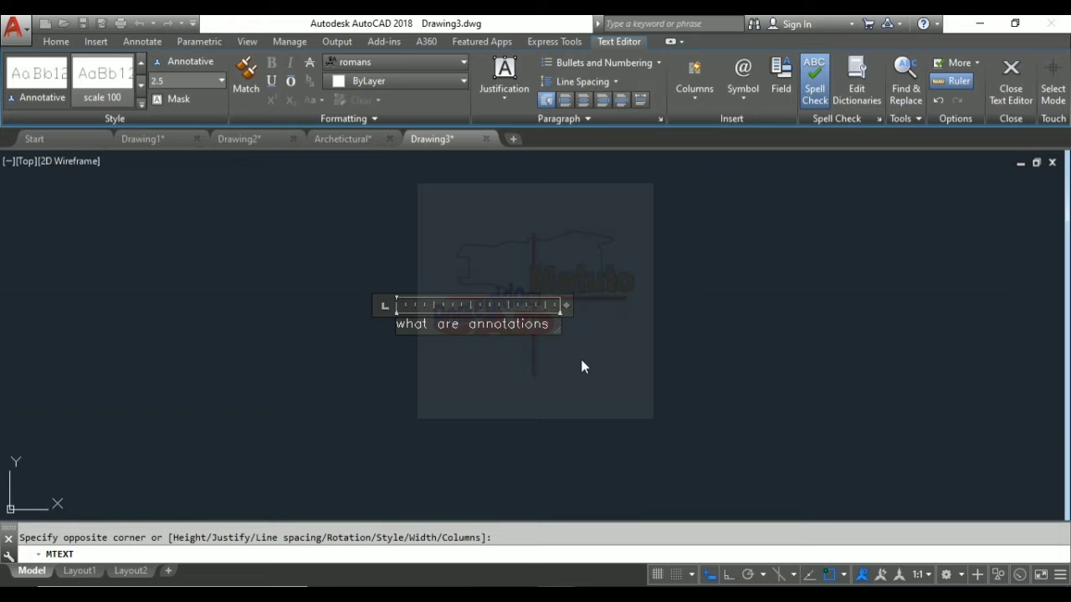
{"action": "left_click", "coordinate": [583, 366]}
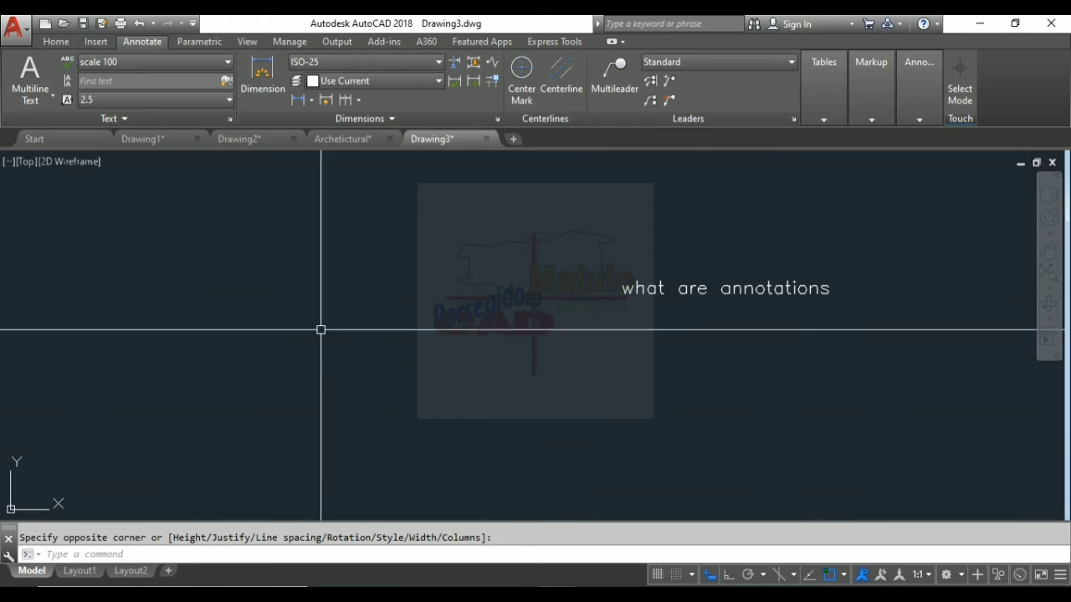
Add a second text below the first reading "how set up dimension style", with its frame widened to one line.
{"action": "scroll", "coordinate": [753, 310], "scroll_direction": "up", "scroll_amount": 3}
{"action": "scroll", "coordinate": [512, 365], "scroll_direction": "down", "scroll_amount": 3}
{"action": "scroll", "coordinate": [610, 372], "scroll_direction": "up", "scroll_amount": 4}
{"action": "scroll", "coordinate": [645, 335], "scroll_direction": "down", "scroll_amount": 2}
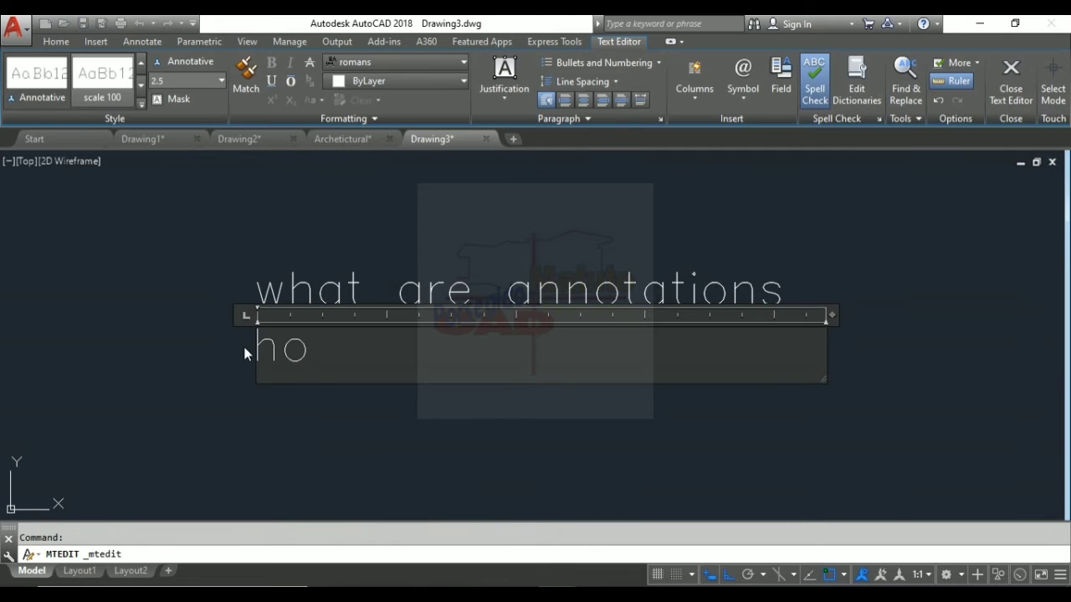
{"action": "type", "text": "e"}
{"action": "key", "text": "BackSpace"}
{"action": "type", "text": "w"}
{"action": "type", "text": " set u"}
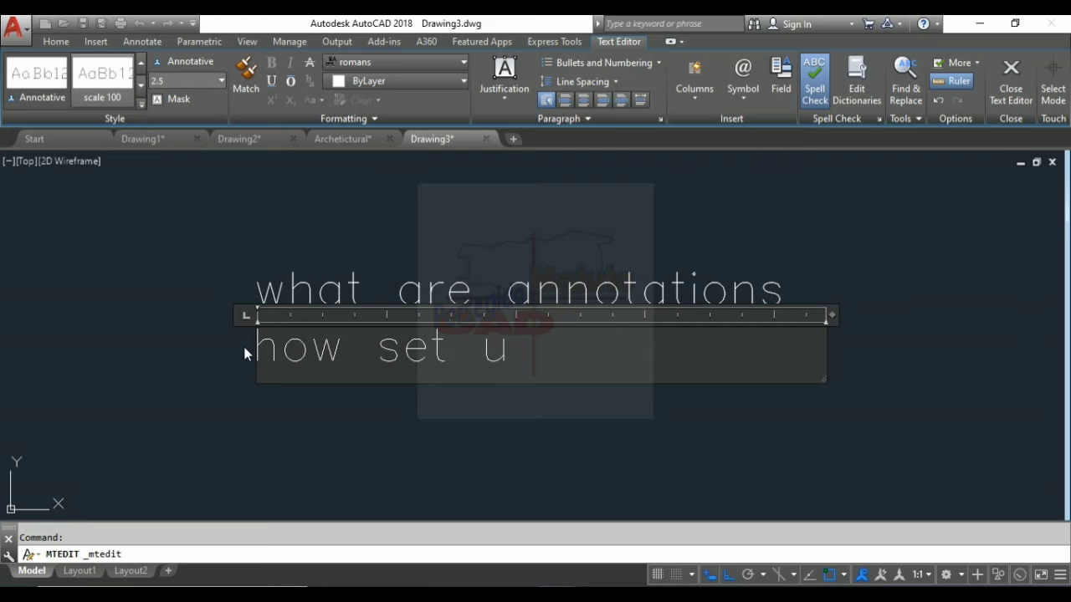
{"action": "type", "text": "p dimension style"}
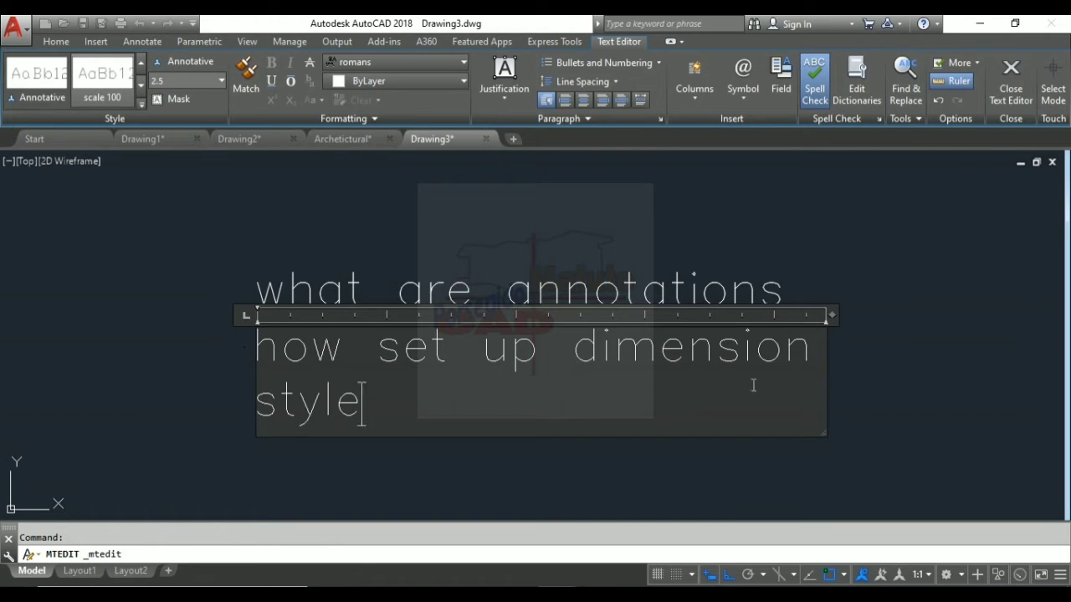
{"action": "left_click_drag", "start_coordinate": [830, 314], "coordinate": [958, 335]}
{"action": "left_click", "coordinate": [922, 242]}
Move the "how set up dimension style" text sideways so it sits centred beneath the first line.
{"action": "type", "text": "m"}
{"action": "key", "text": "Return"}
{"action": "left_click", "coordinate": [610, 341]}
{"action": "left_click", "coordinate": [607, 407]}
{"action": "key", "text": "Return"}
{"action": "left_click", "coordinate": [612, 406]}
{"action": "left_click", "coordinate": [543, 387]}
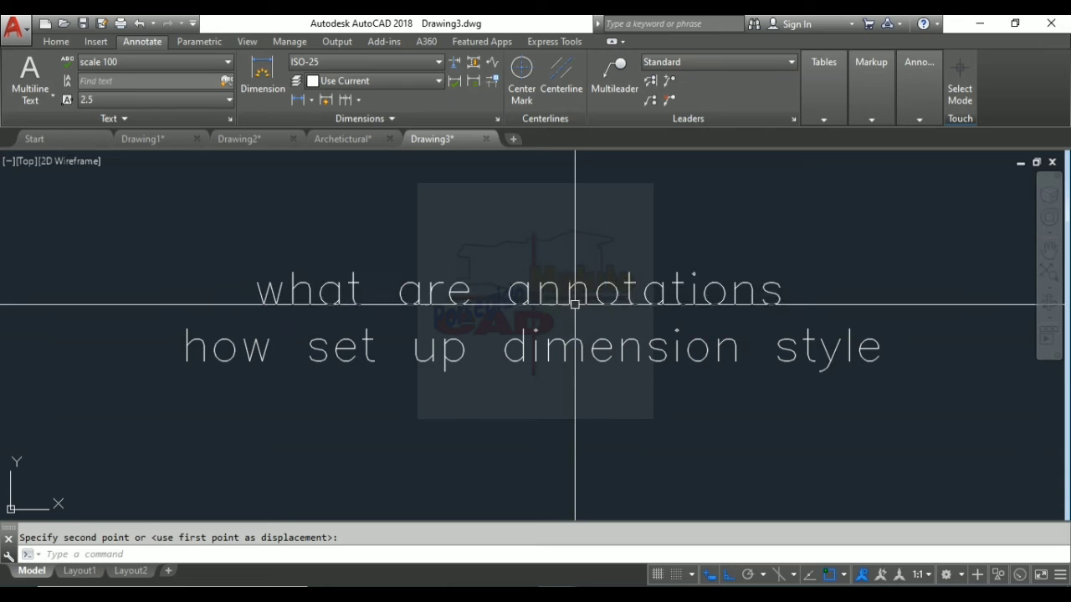
{"action": "key", "text": "Escape"}
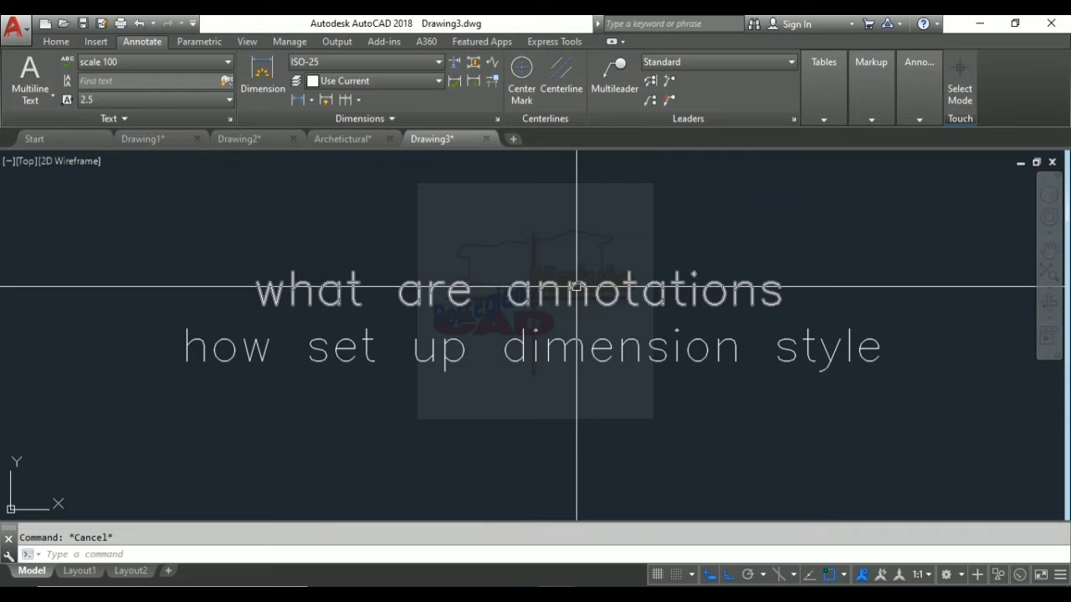
Set the text height of the "what are annotations" text to 100 in its properties.
{"action": "left_click", "coordinate": [577, 287]}
{"action": "key", "text": "Escape"}
{"action": "left_click", "coordinate": [585, 286]}
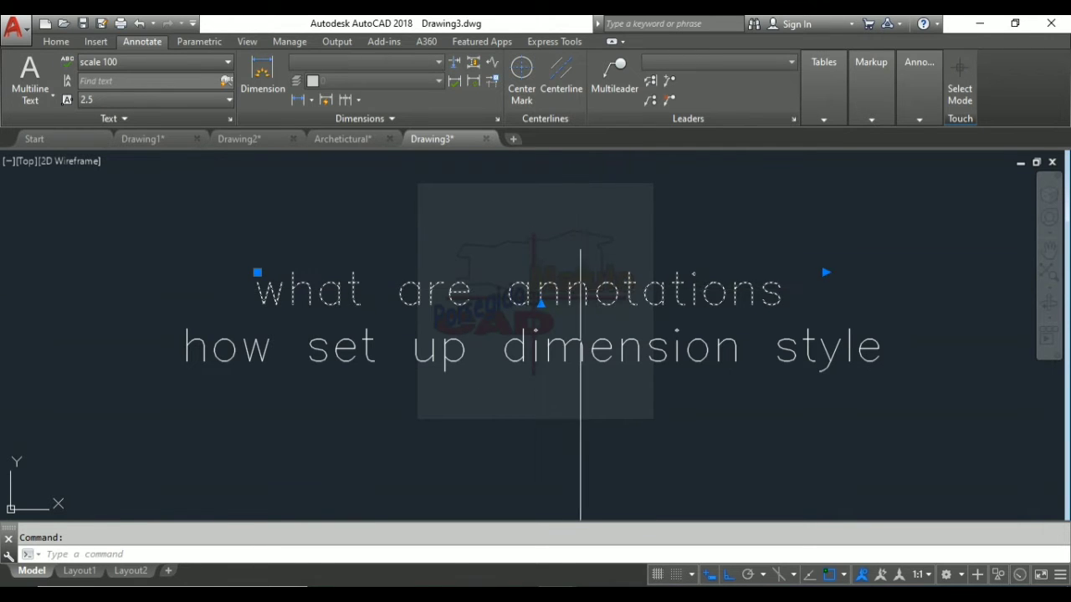
{"action": "key", "text": "Escape"}
{"action": "left_click", "coordinate": [572, 287]}
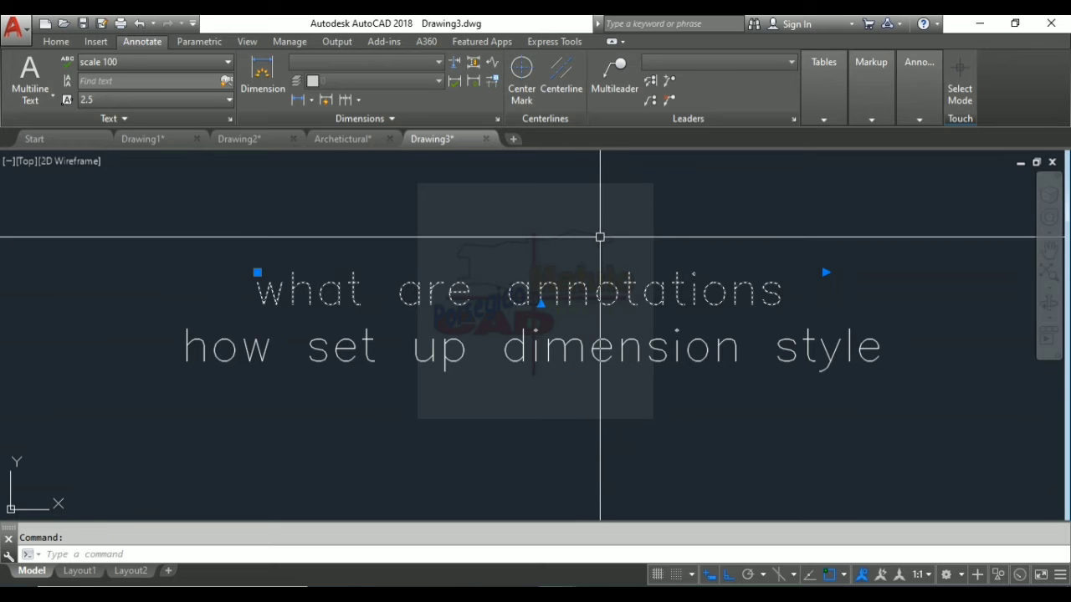
{"action": "type", "text": "mo"}
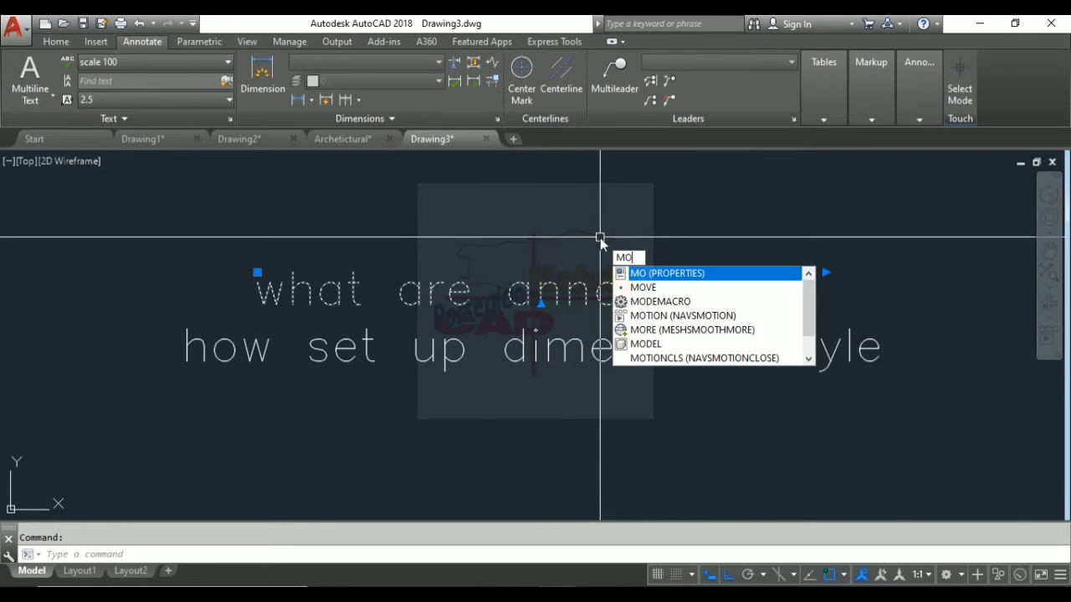
{"action": "key", "text": "Return"}
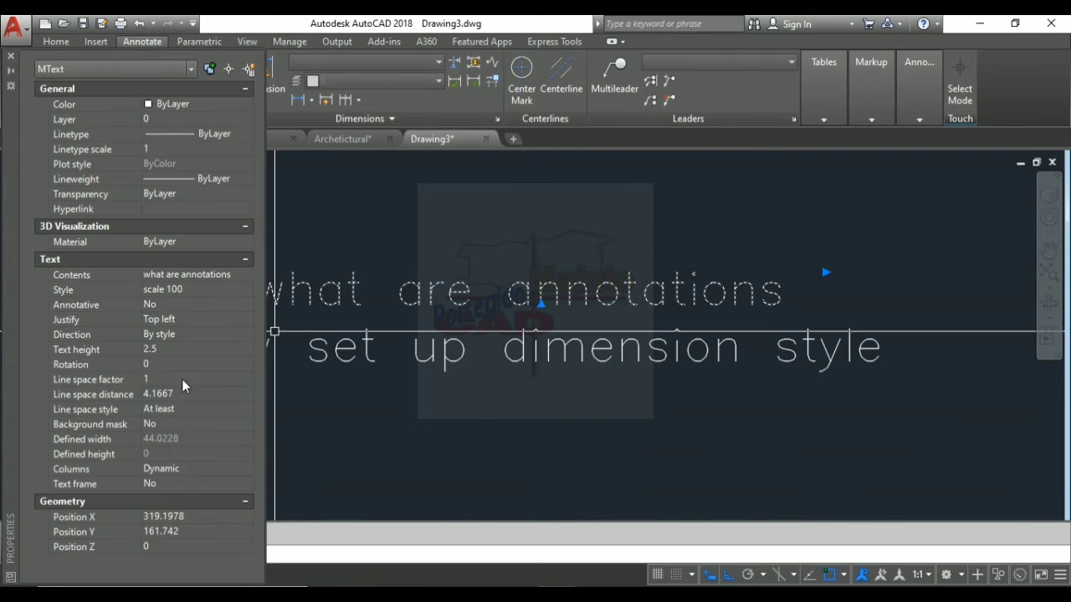
{"action": "left_click", "coordinate": [163, 351]}
{"action": "type", "text": "100"}
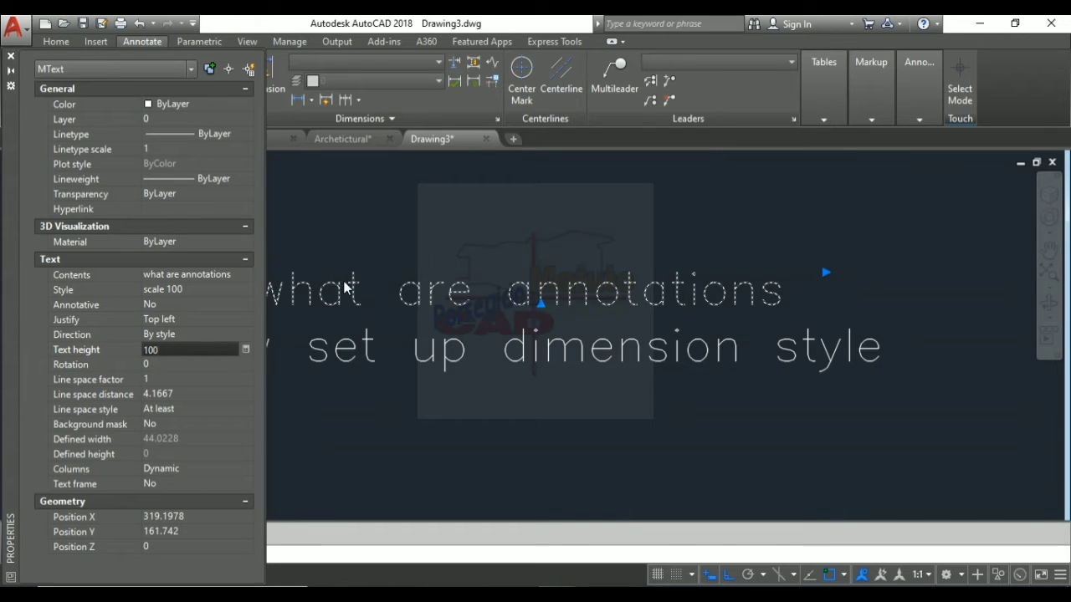
{"action": "key", "text": "Return"}
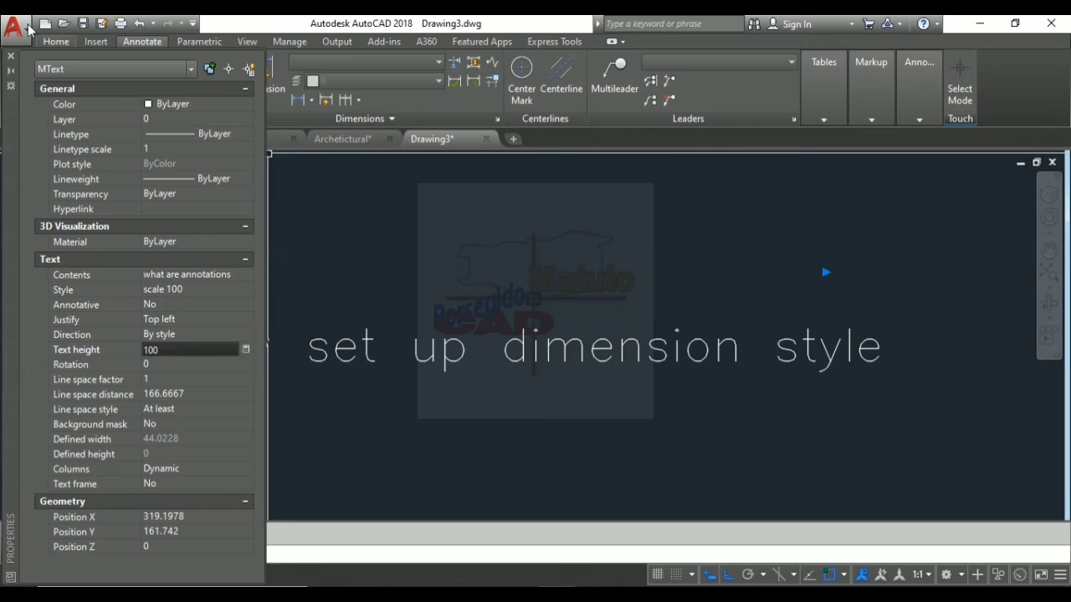
{"action": "left_click", "coordinate": [11, 56]}
Widen the frame of the enlarged "what are annotations" text so its words fit on one line.
{"action": "scroll", "coordinate": [390, 323], "scroll_direction": "down", "scroll_amount": 5}
{"action": "scroll", "coordinate": [302, 241], "scroll_direction": "down", "scroll_amount": 5}
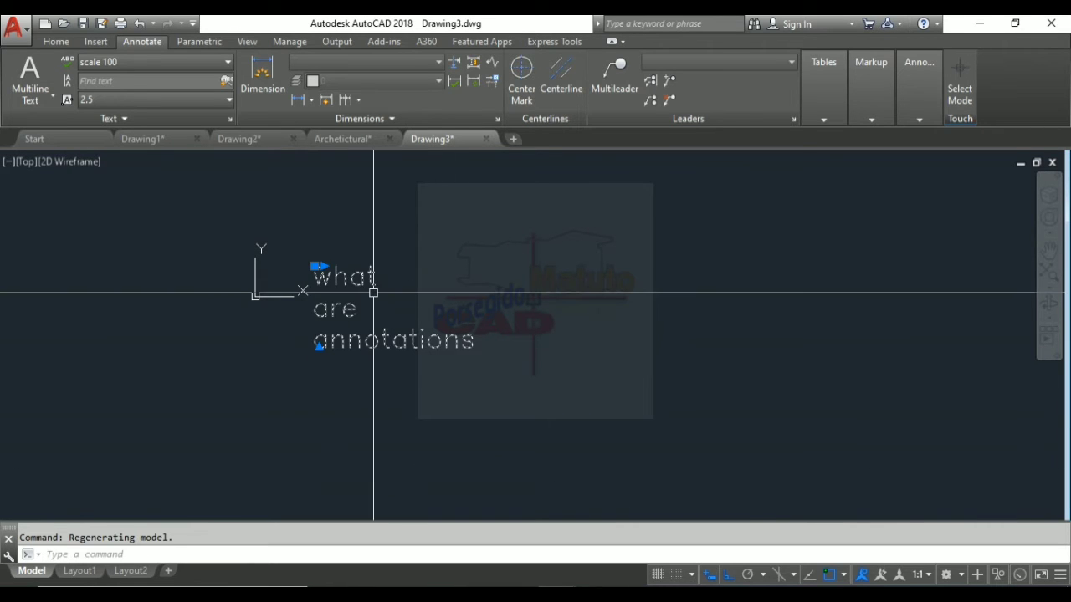
{"action": "key", "text": "Escape"}
{"action": "left_click", "coordinate": [359, 277]}
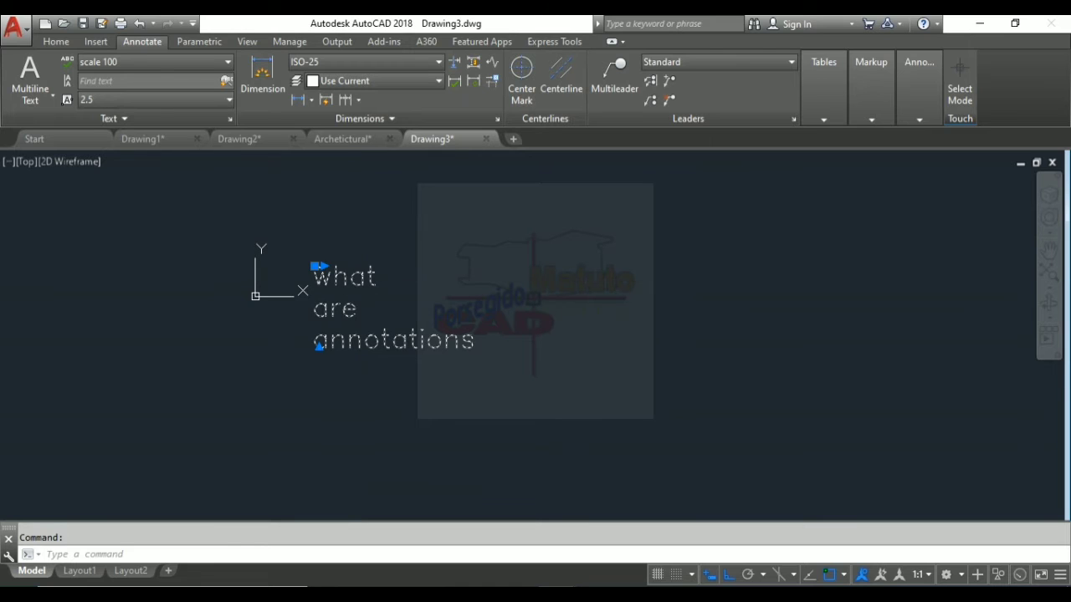
{"action": "double_click", "coordinate": [359, 278]}
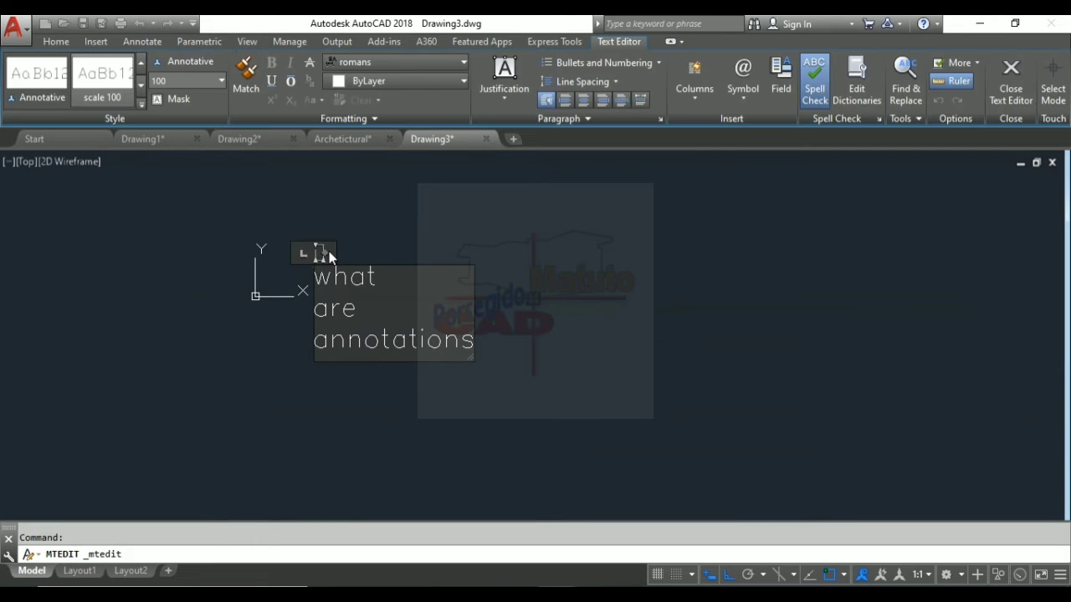
{"action": "left_click_drag", "start_coordinate": [329, 252], "coordinate": [631, 322]}
{"action": "left_click", "coordinate": [638, 343]}
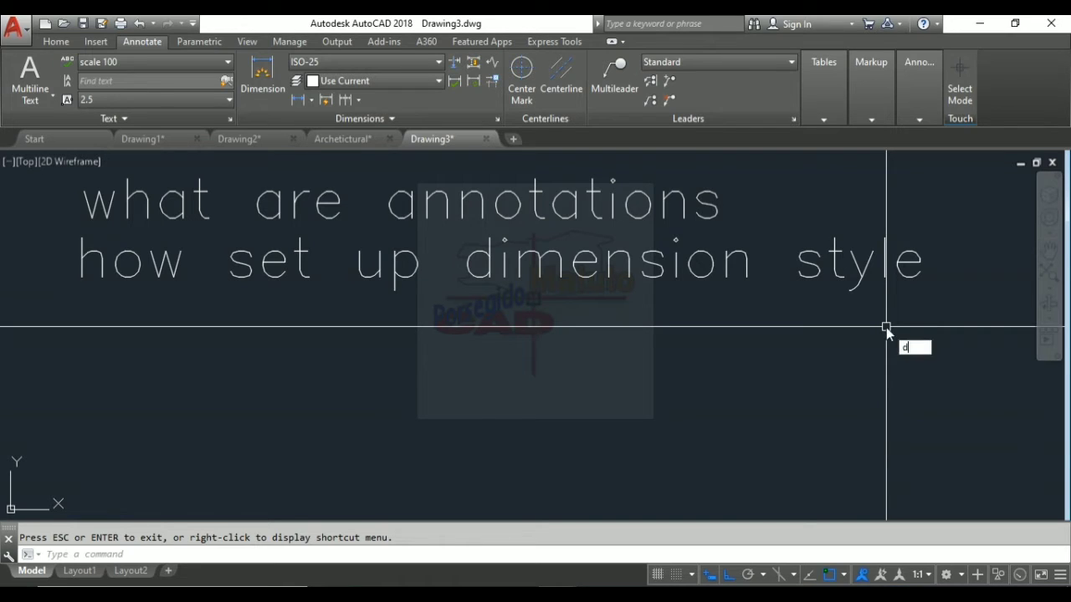
Create a new dimension style named "scale 100" based on ISO-25 for all dimensions and continue to its settings.
{"action": "type", "text": "D"}
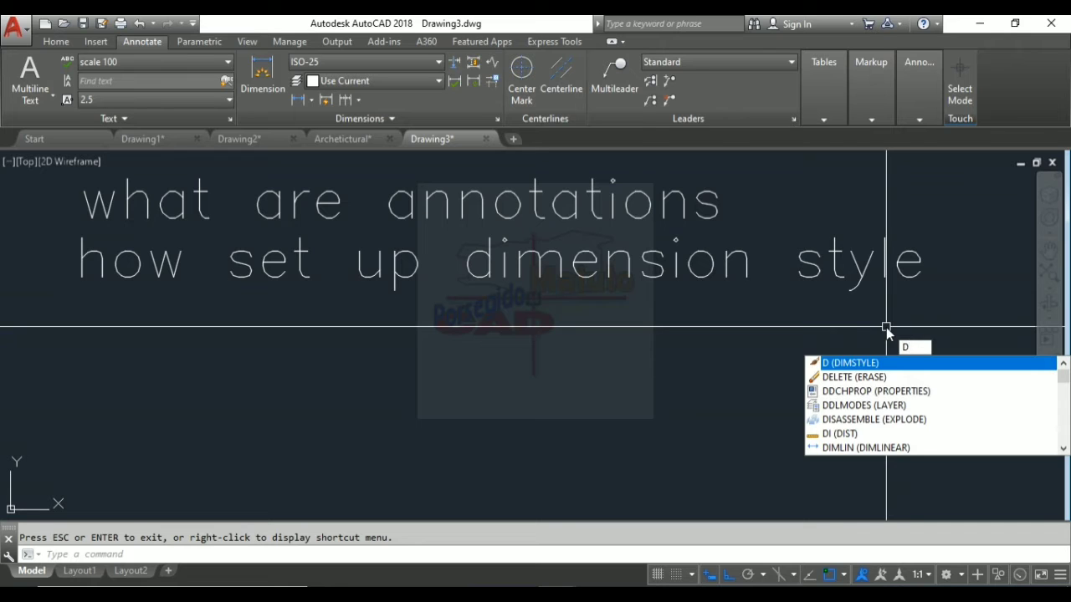
{"action": "key", "text": "Return"}
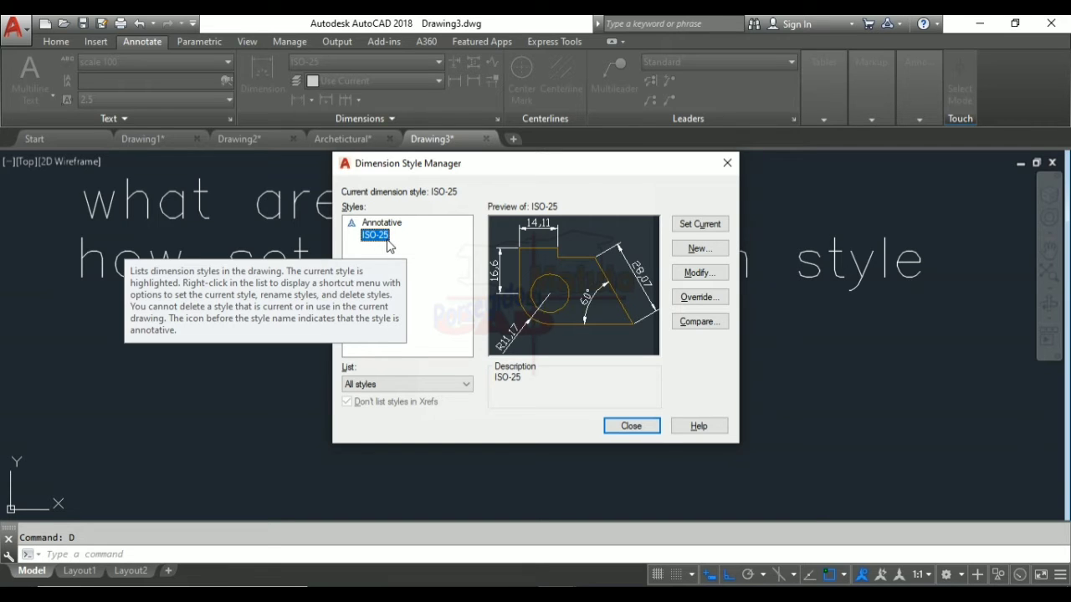
{"action": "left_click", "coordinate": [385, 239]}
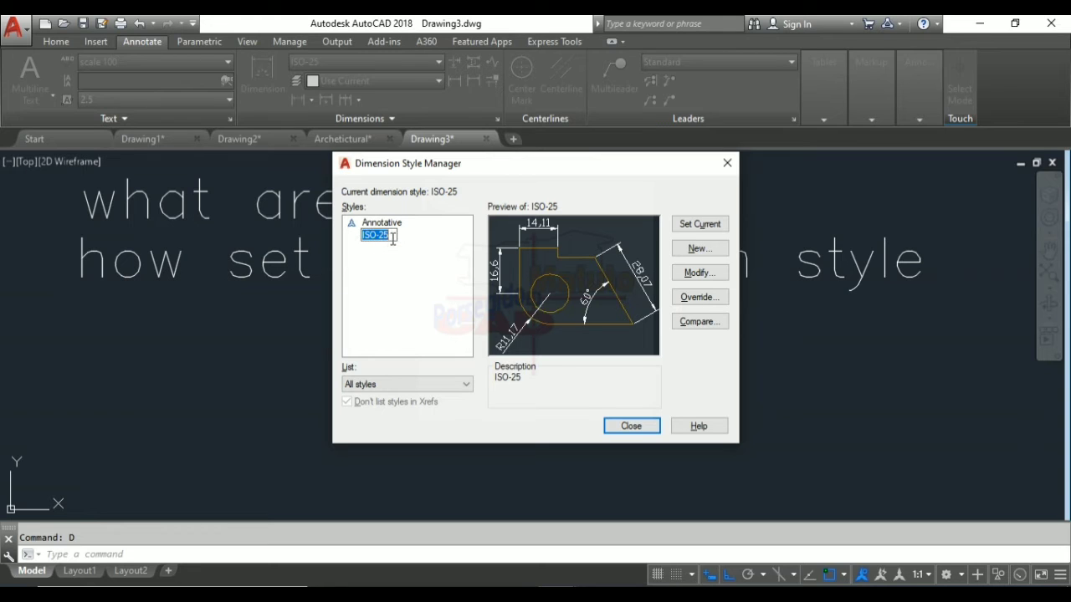
{"action": "key", "text": "Escape"}
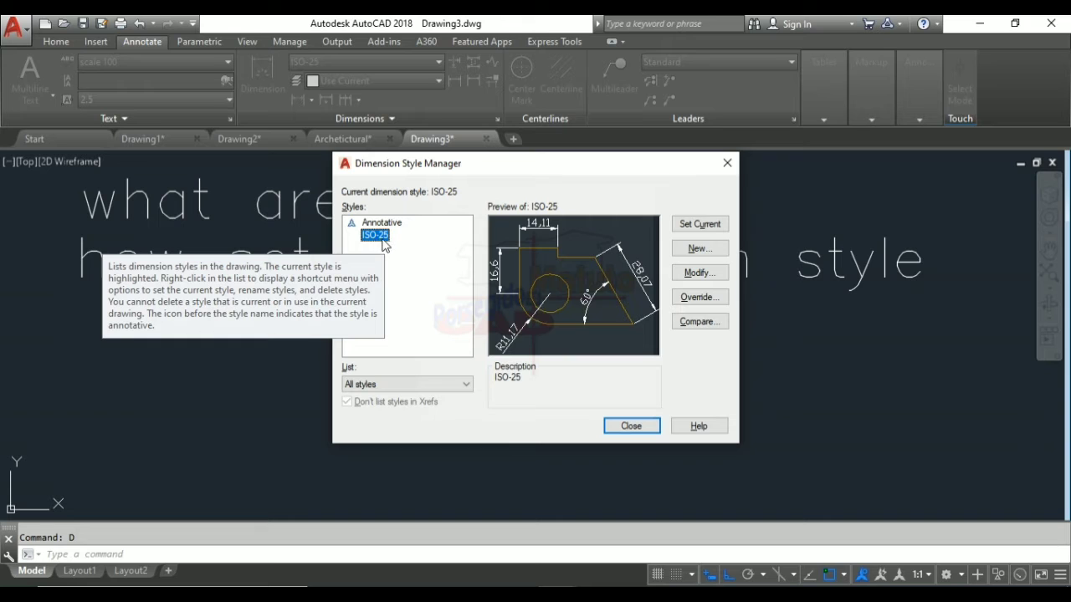
{"action": "left_click", "coordinate": [709, 257]}
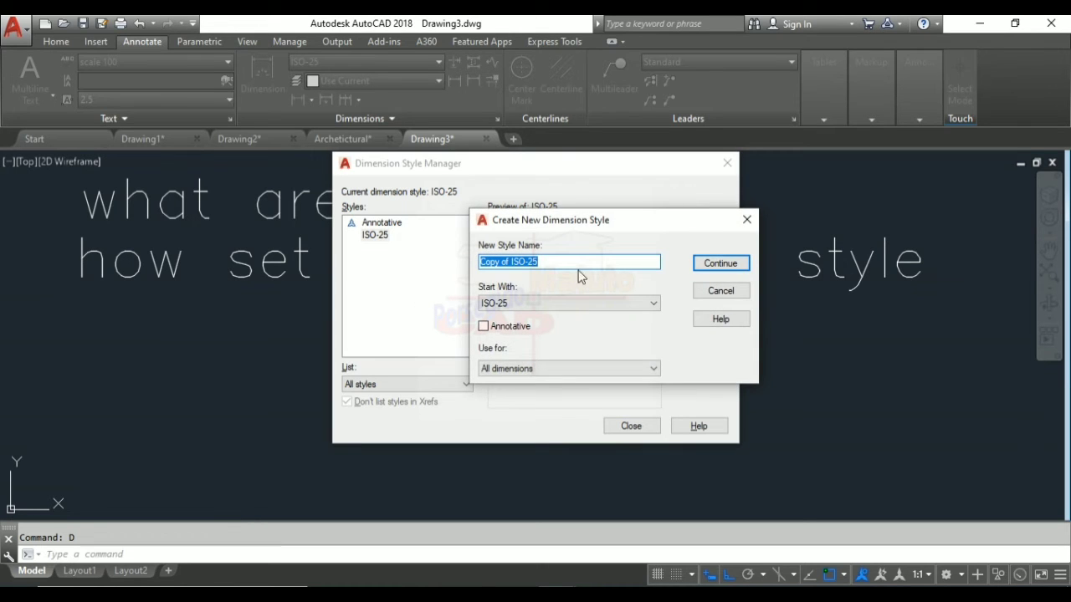
{"action": "left_click_drag", "start_coordinate": [547, 266], "coordinate": [469, 266]}
{"action": "type", "text": "scale 100"}
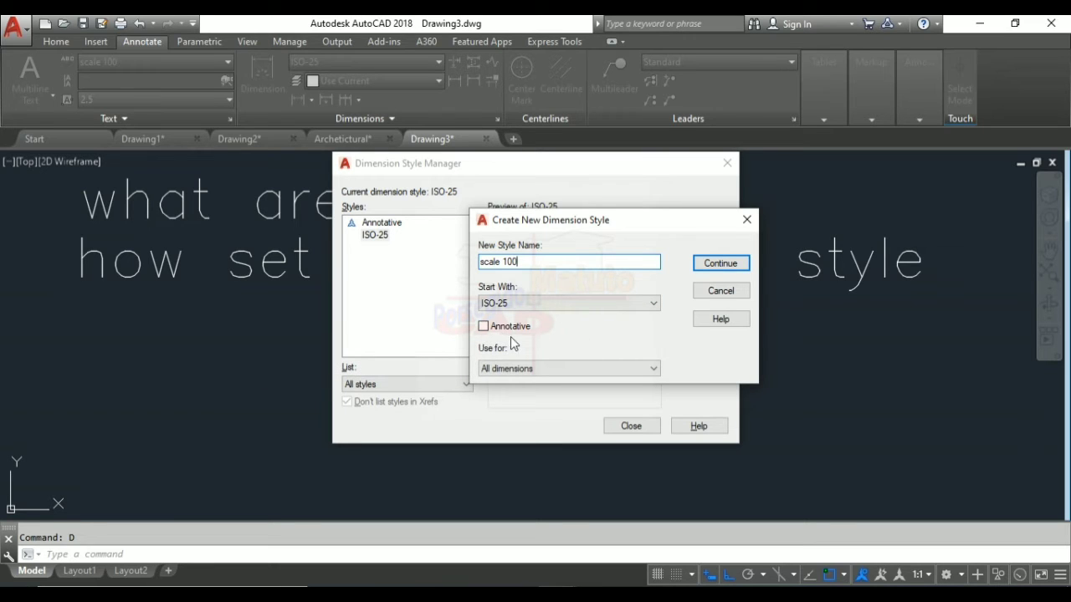
{"action": "left_click", "coordinate": [719, 264]}
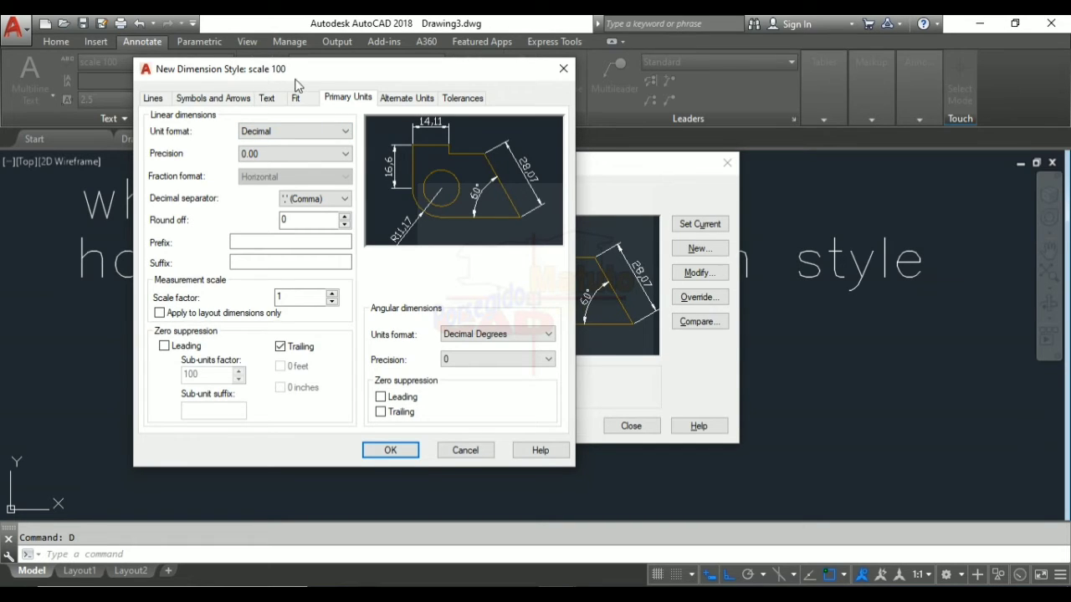
Set the dimension lines of the new style to Red, with linetype and lineweight both ByLayer.
{"action": "left_click", "coordinate": [156, 99]}
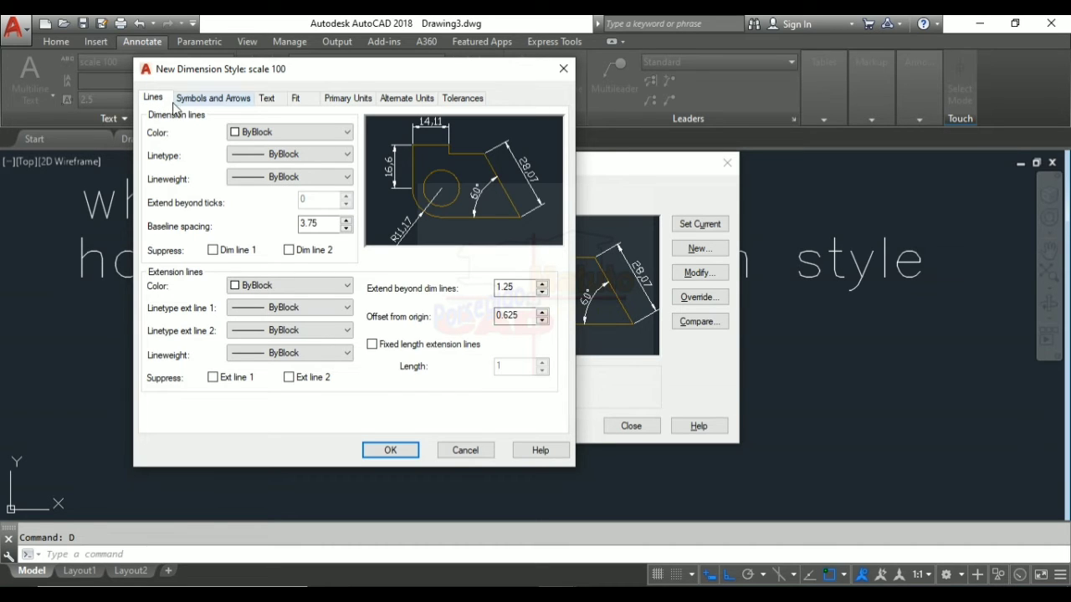
{"action": "left_click", "coordinate": [349, 133]}
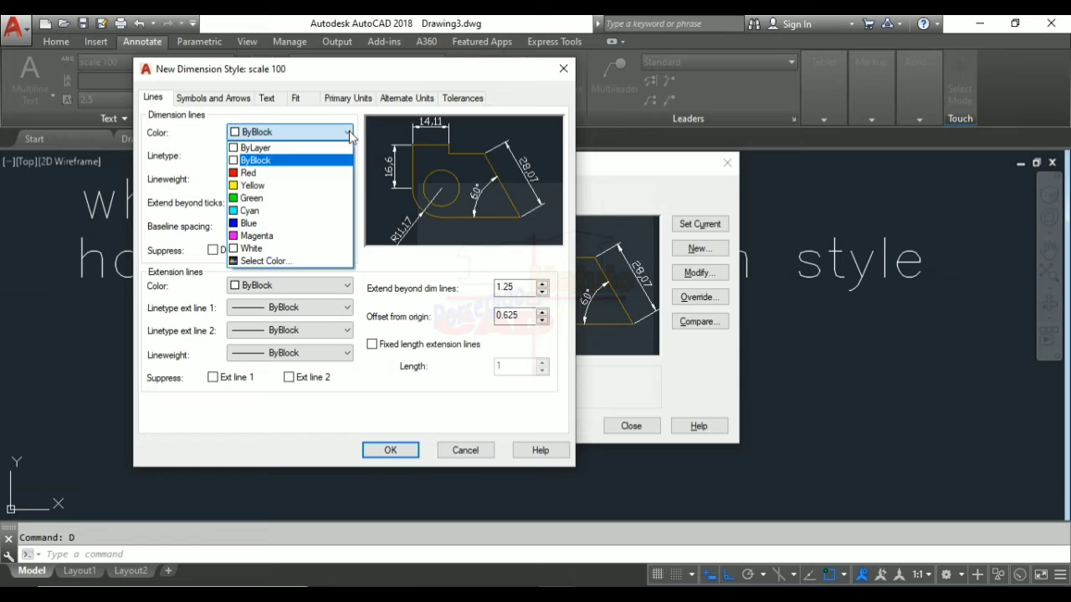
{"action": "left_click", "coordinate": [328, 172]}
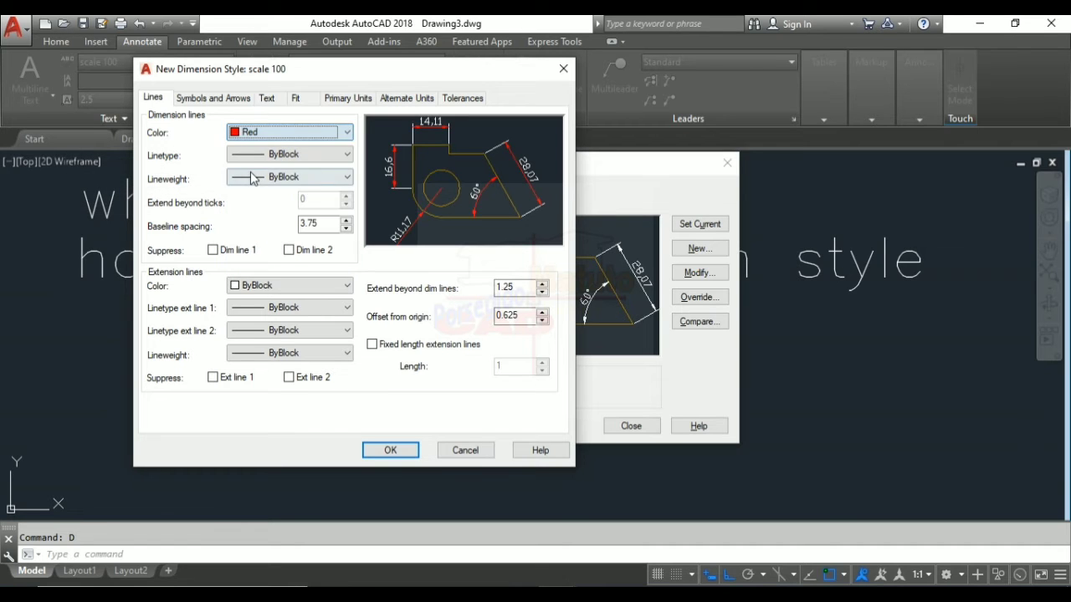
{"action": "left_click", "coordinate": [347, 155]}
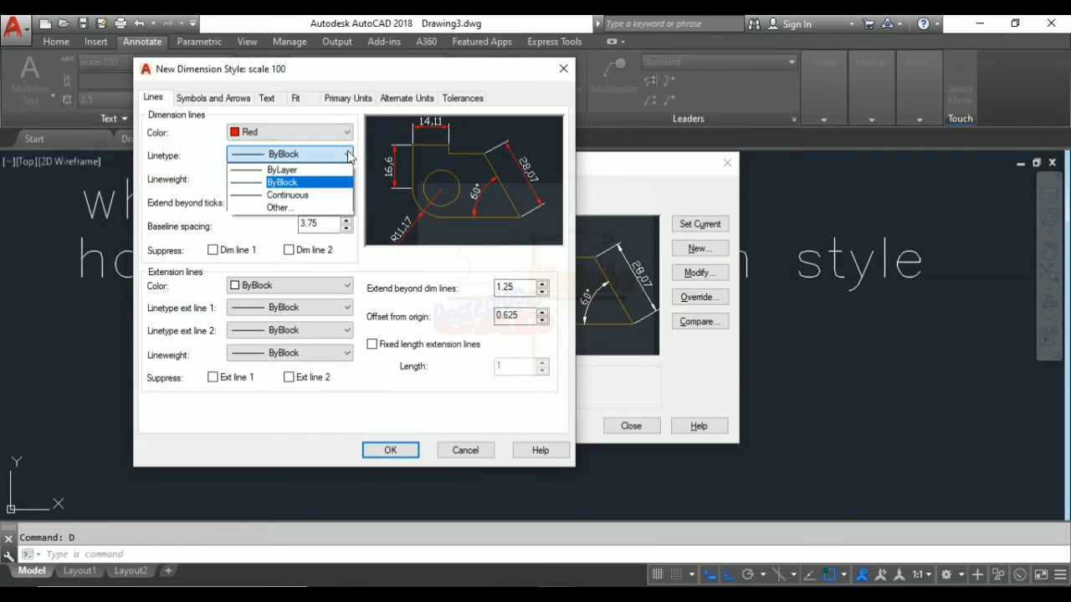
{"action": "left_click", "coordinate": [299, 170]}
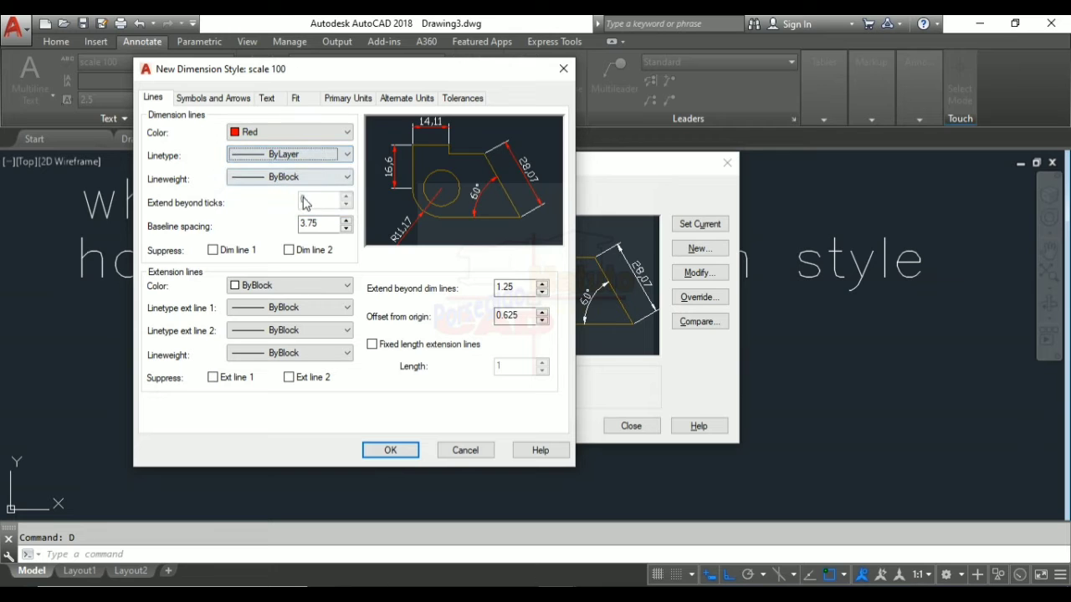
{"action": "left_click", "coordinate": [348, 177]}
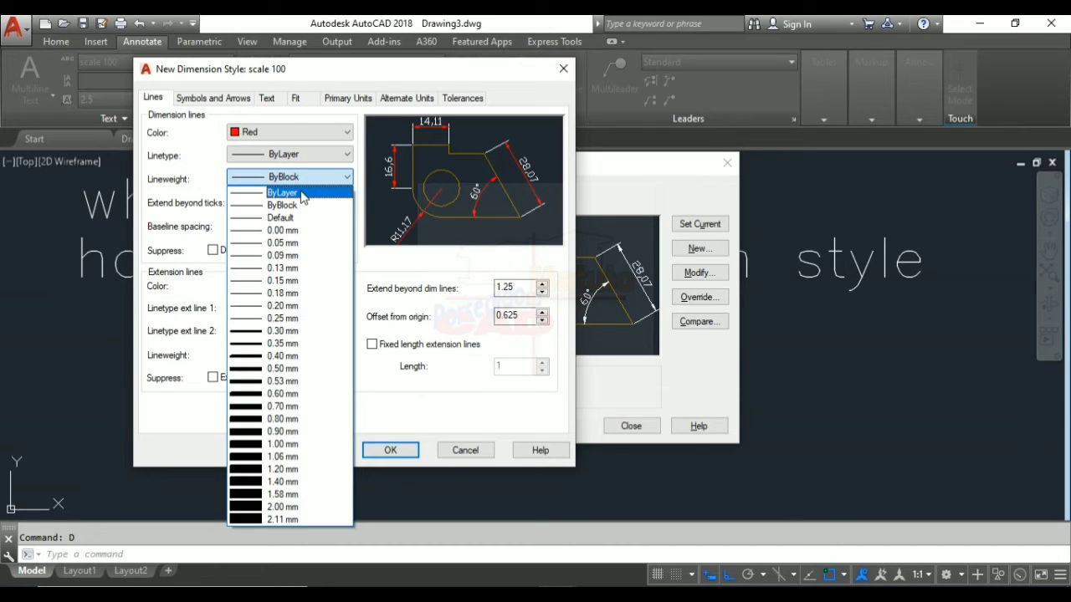
{"action": "left_click", "coordinate": [305, 193]}
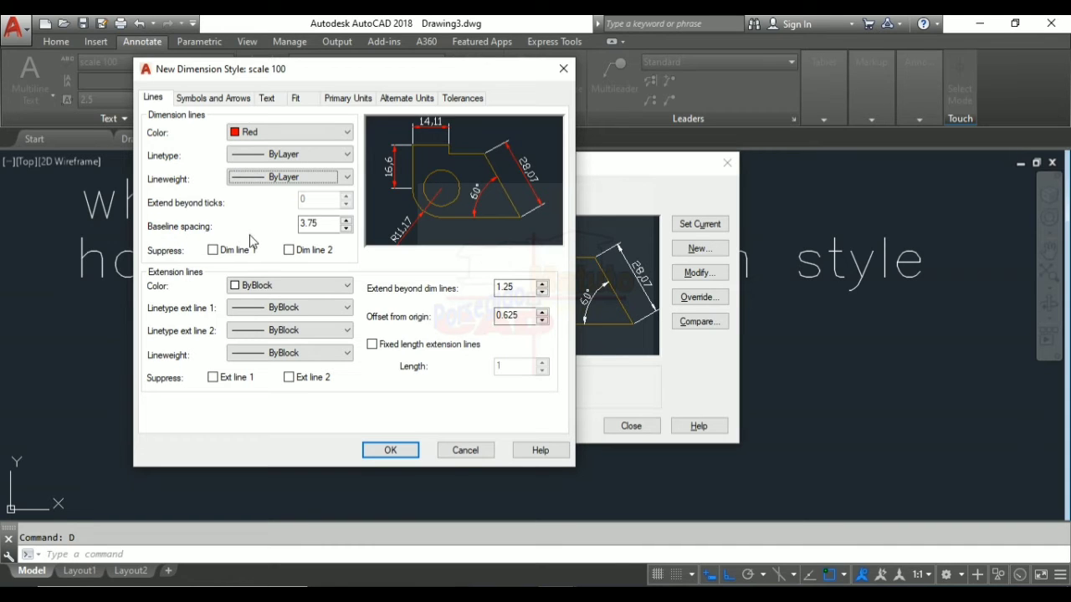
Set the baseline spacing of the dimension lines to 50.
{"action": "left_click", "coordinate": [328, 225]}
{"action": "left_click_drag", "start_coordinate": [328, 225], "coordinate": [274, 225]}
{"action": "type", "text": "50"}
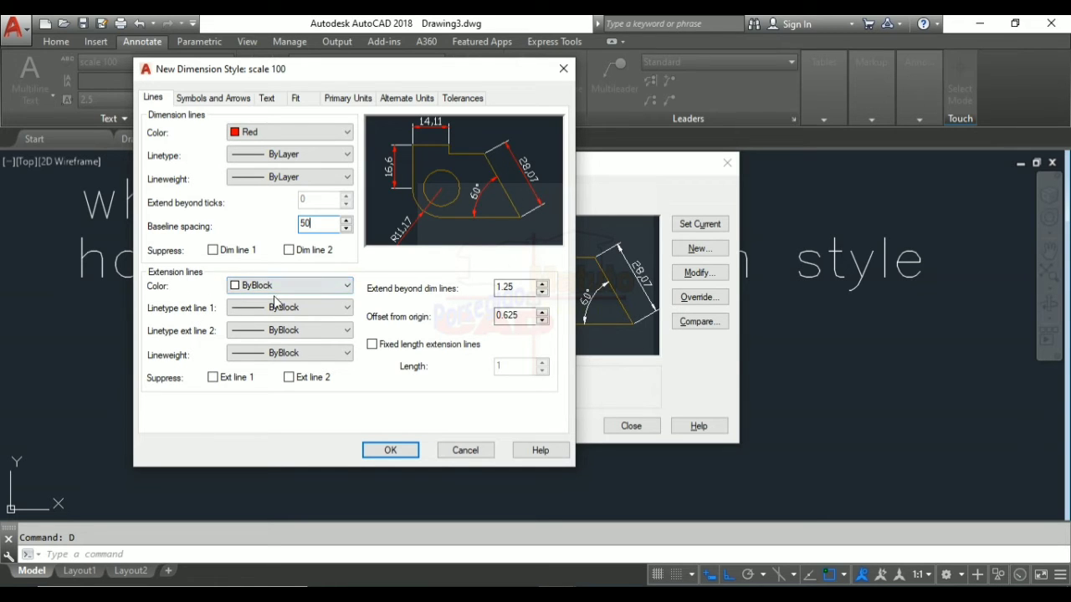
Set the extension lines to Red, with ByLayer linetype for both lines and a lineweight of 0.00 mm.
{"action": "left_click", "coordinate": [347, 287]}
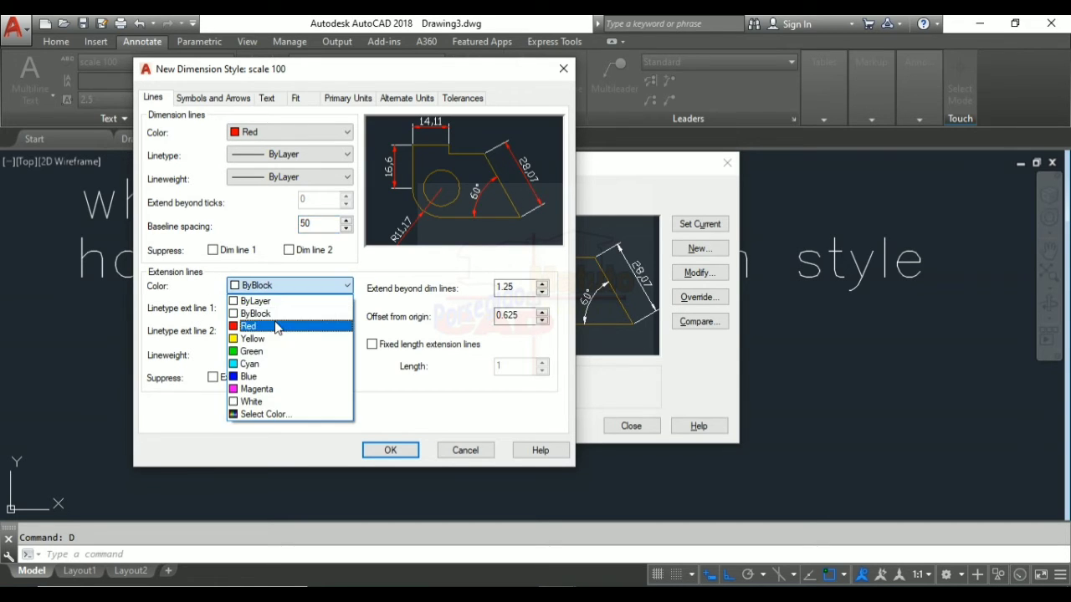
{"action": "left_click", "coordinate": [273, 328]}
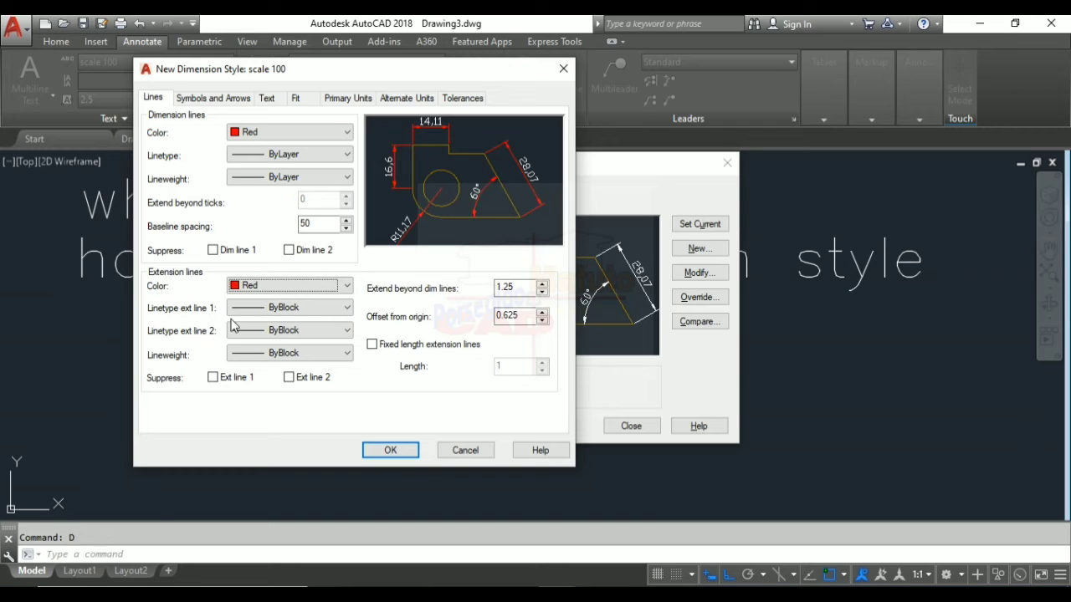
{"action": "left_click", "coordinate": [348, 310]}
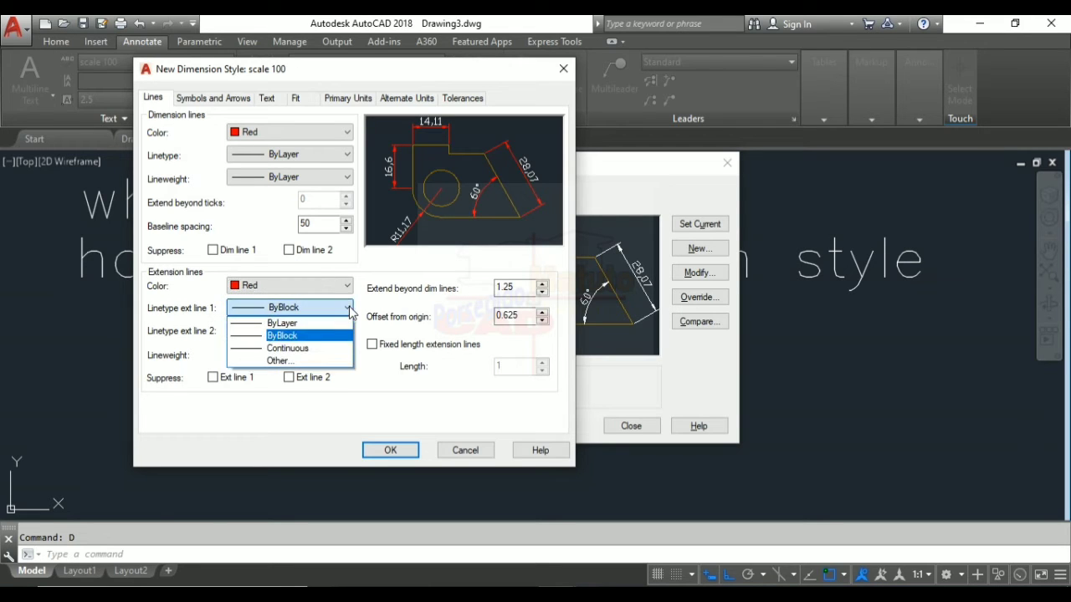
{"action": "left_click", "coordinate": [302, 323]}
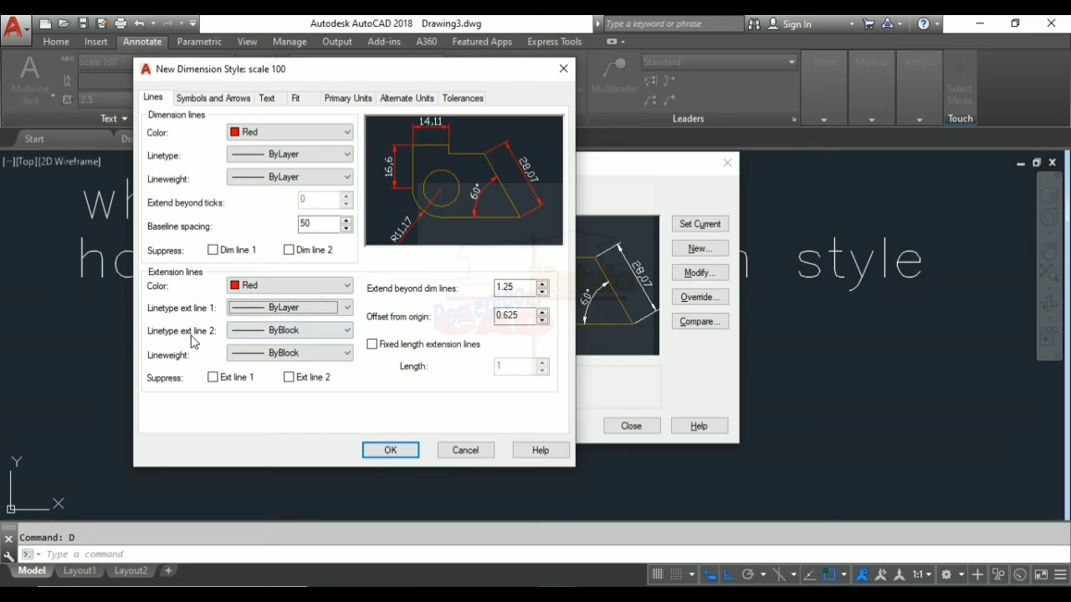
{"action": "left_click", "coordinate": [345, 331]}
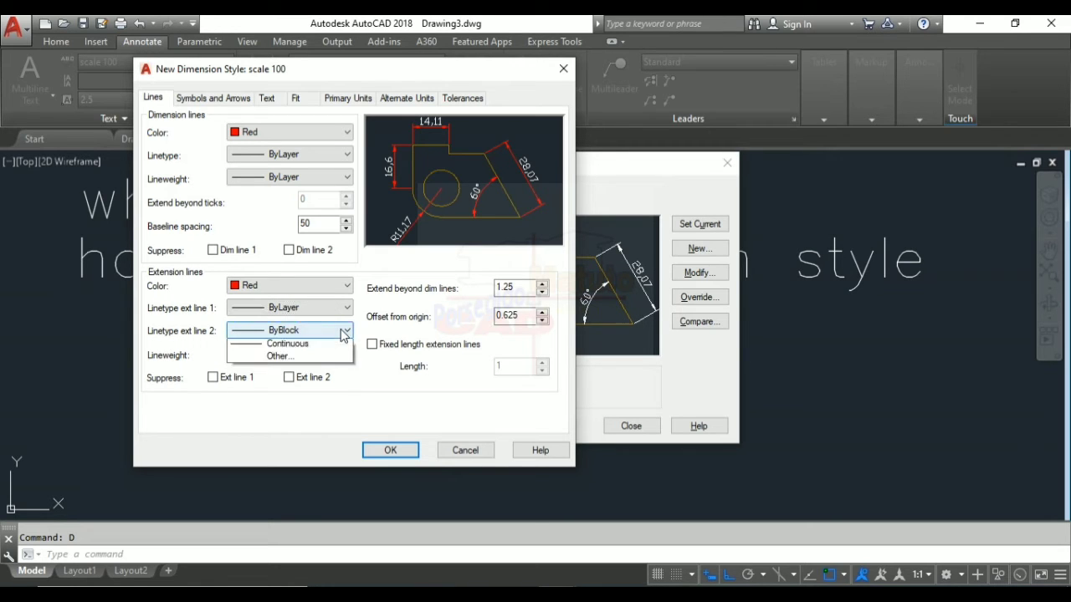
{"action": "left_click", "coordinate": [281, 343]}
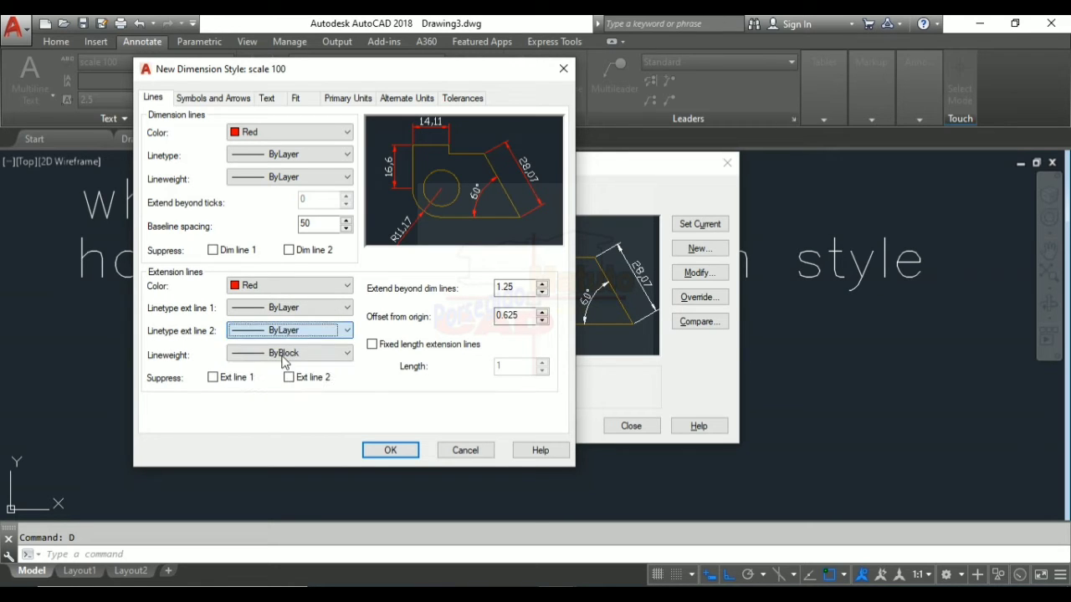
{"action": "left_click", "coordinate": [348, 355]}
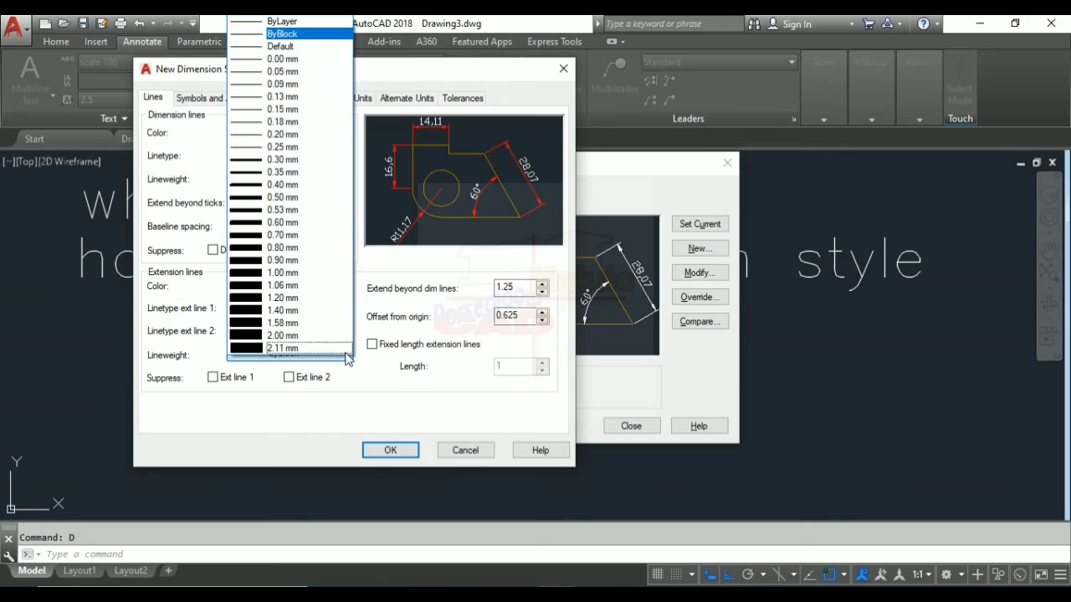
{"action": "left_click", "coordinate": [306, 60]}
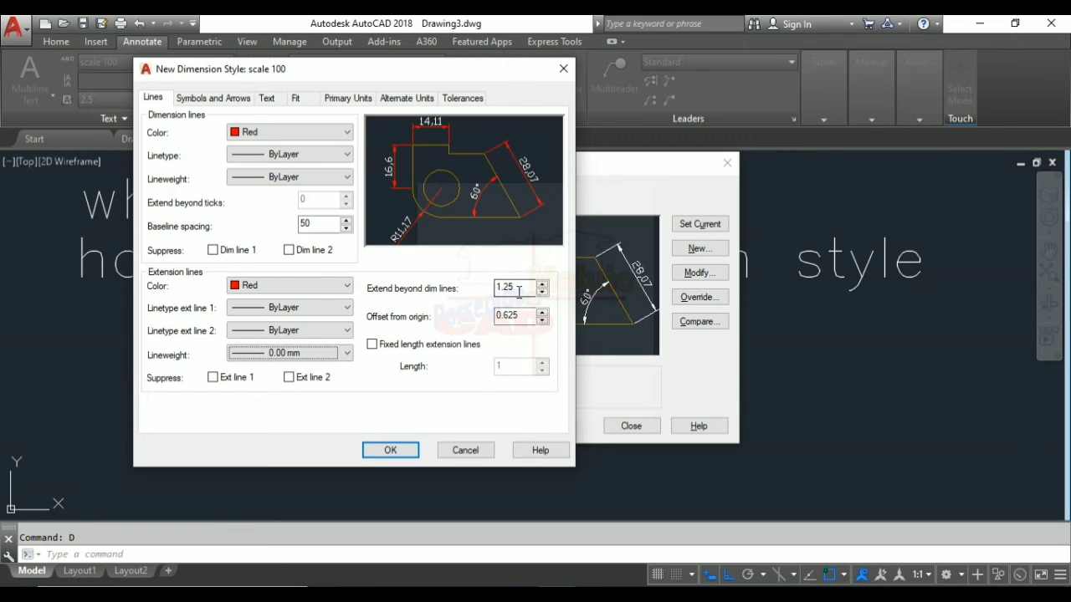
Set the extension lines to extend 50 beyond the dimension lines, with a 50 offset from origin.
{"action": "left_click_drag", "start_coordinate": [519, 288], "coordinate": [479, 288]}
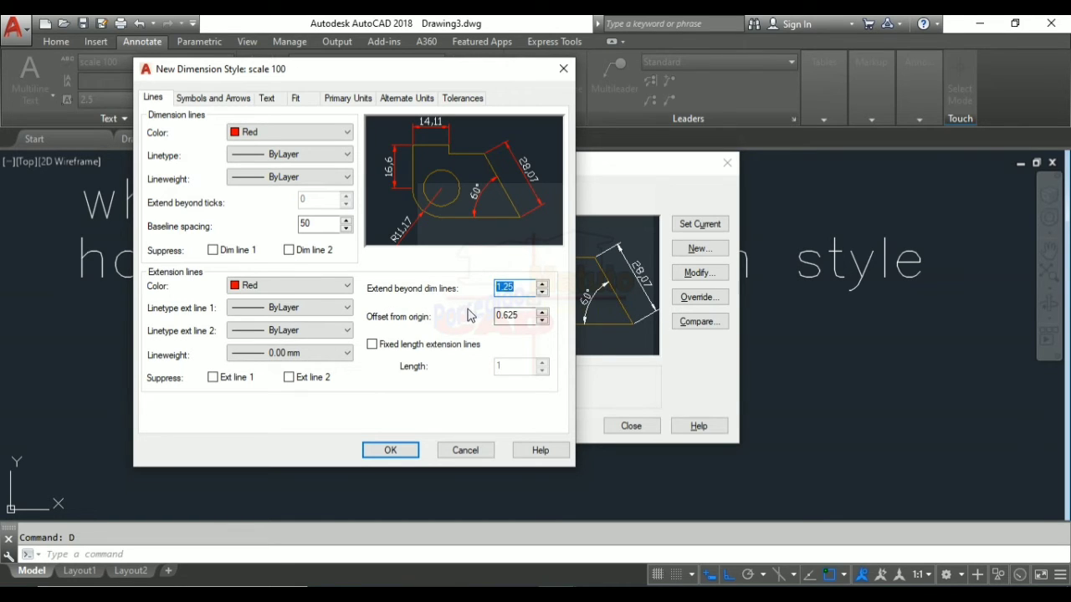
{"action": "type", "text": "50"}
{"action": "left_click_drag", "start_coordinate": [529, 316], "coordinate": [496, 320]}
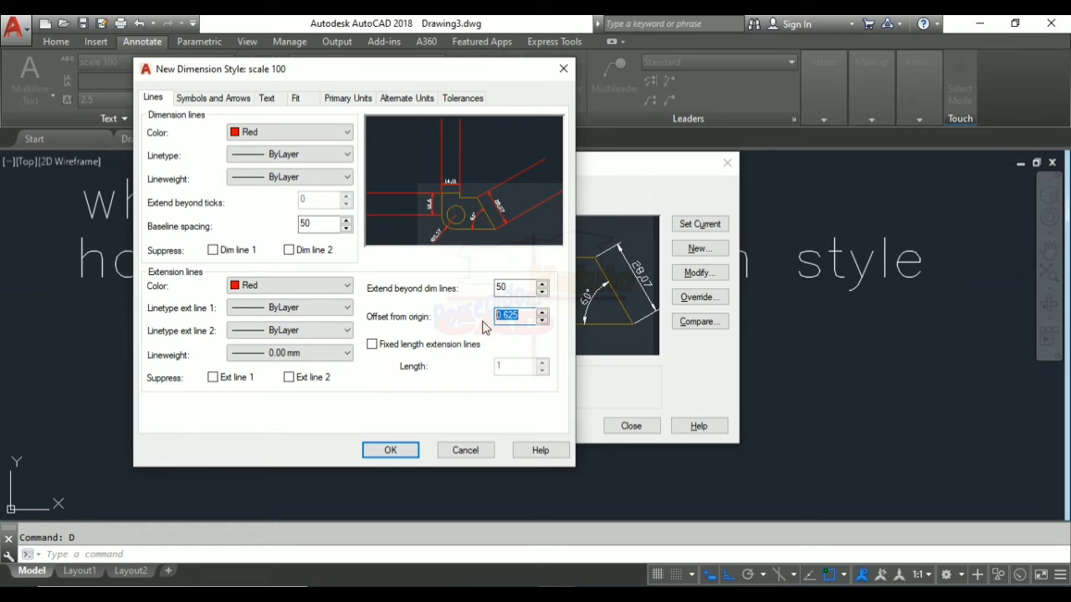
{"action": "type", "text": "50"}
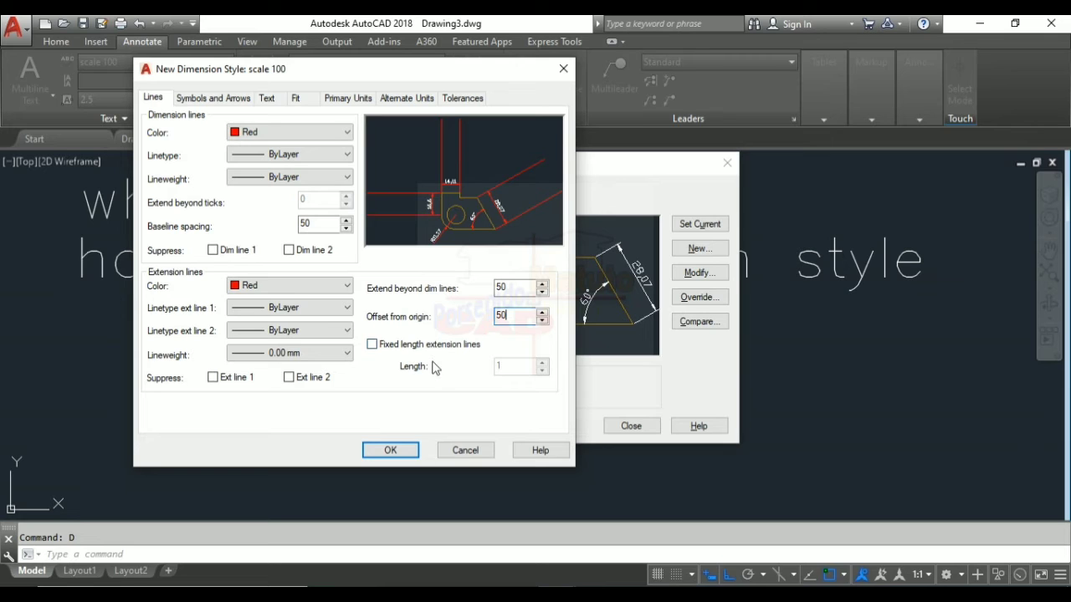
Set the first and second arrowheads to Architectural tick with an arrow size of 80.
{"action": "left_click", "coordinate": [215, 101]}
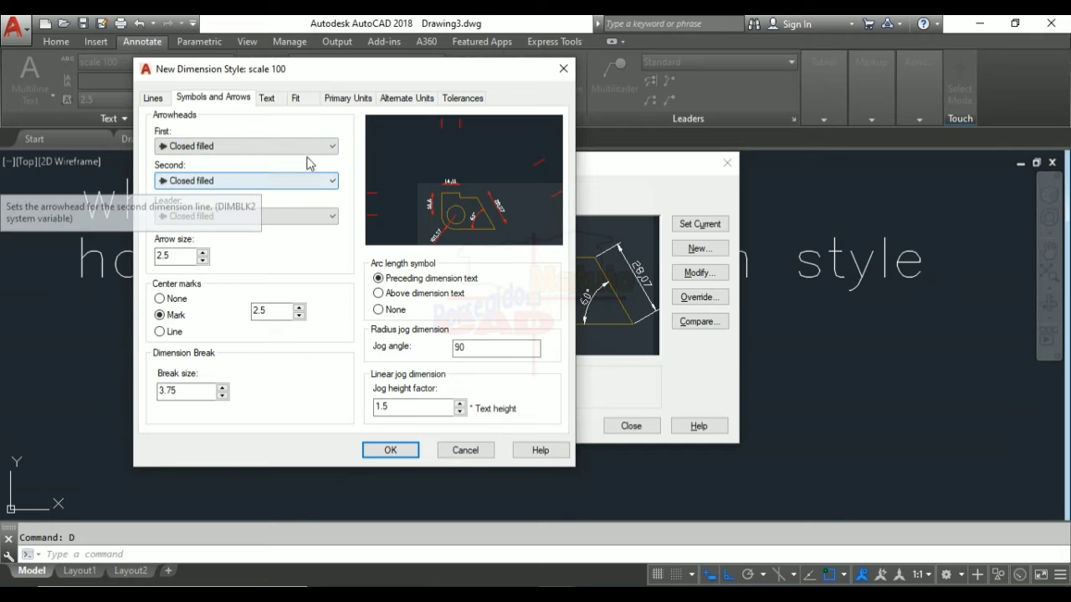
{"action": "left_click", "coordinate": [333, 149]}
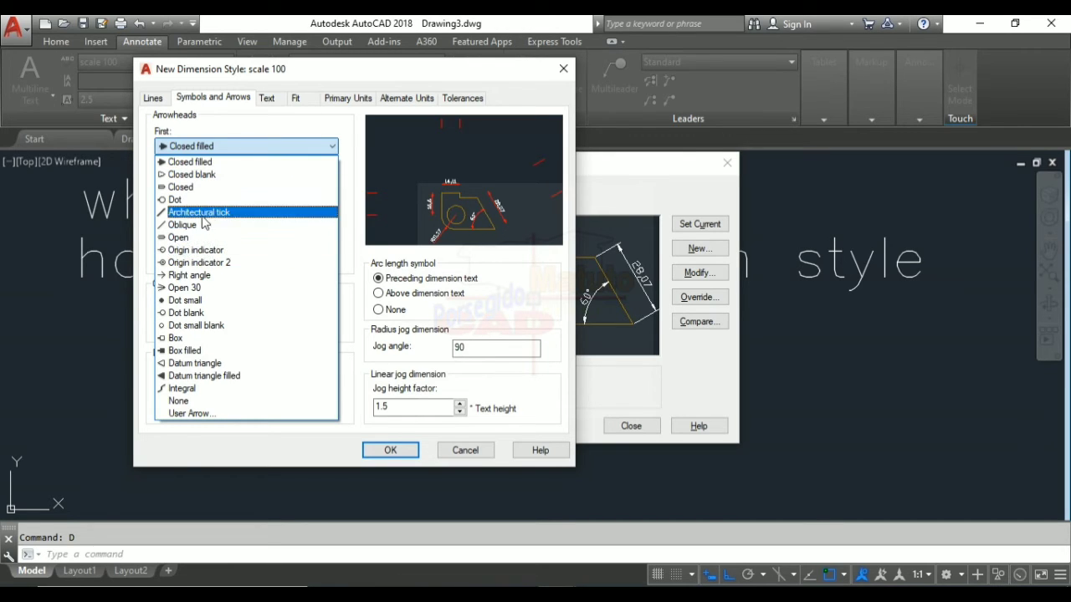
{"action": "left_click", "coordinate": [216, 216]}
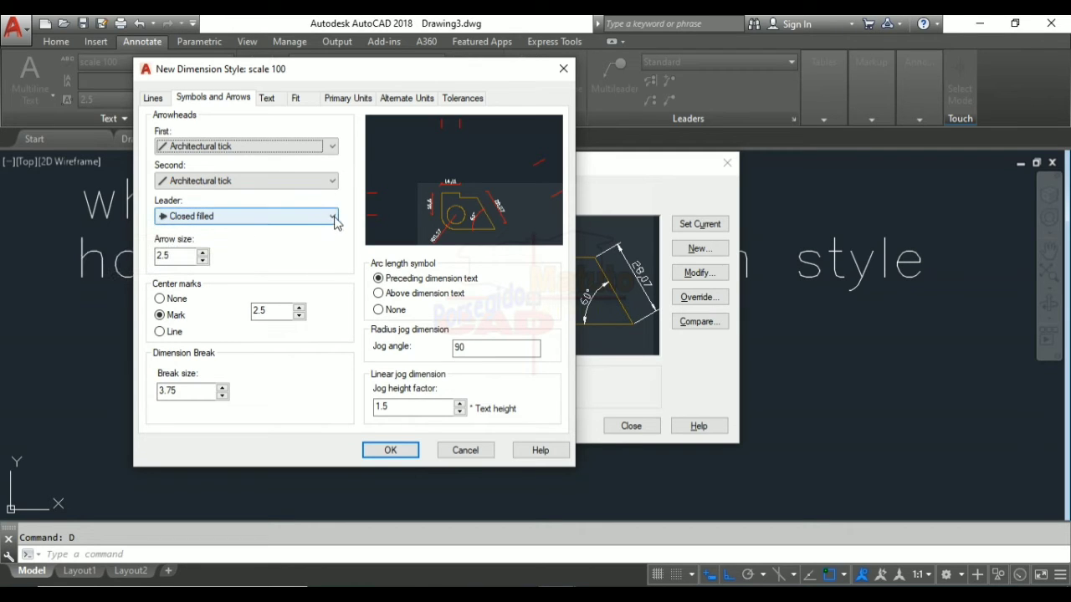
{"action": "left_click", "coordinate": [175, 255]}
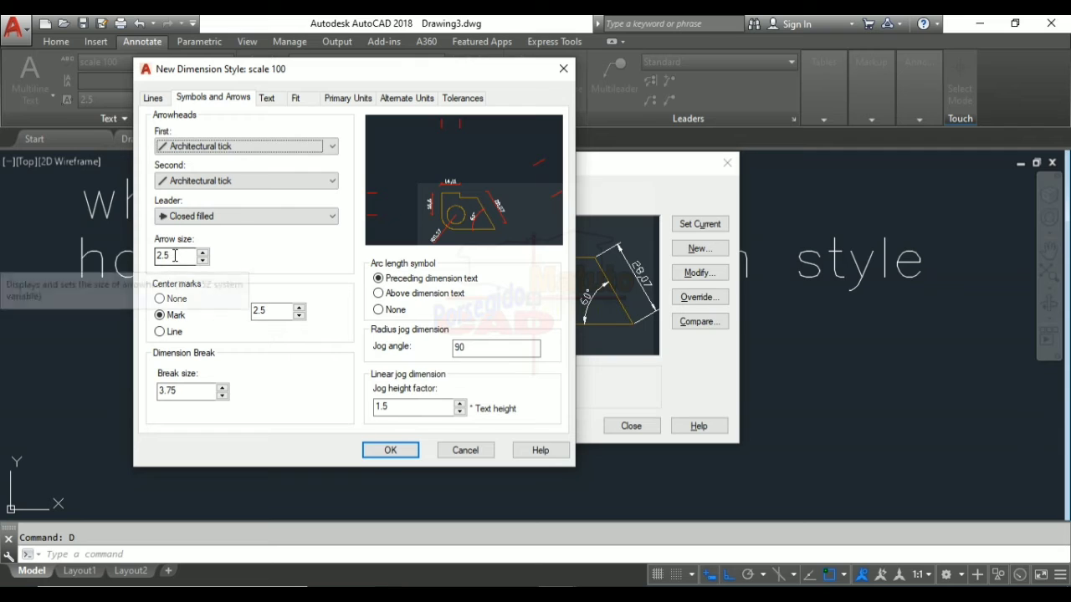
{"action": "left_click_drag", "start_coordinate": [176, 255], "coordinate": [125, 262]}
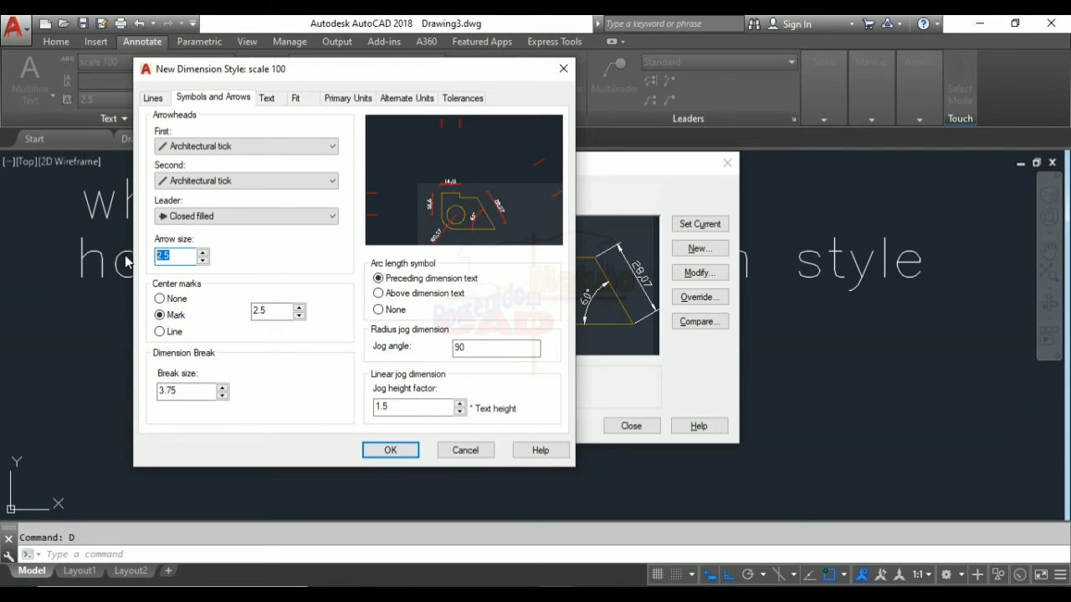
{"action": "type", "text": "80"}
From the dimension text settings, edit the "scale 100" text style and set its width factor to 0.8.
{"action": "left_click", "coordinate": [267, 100]}
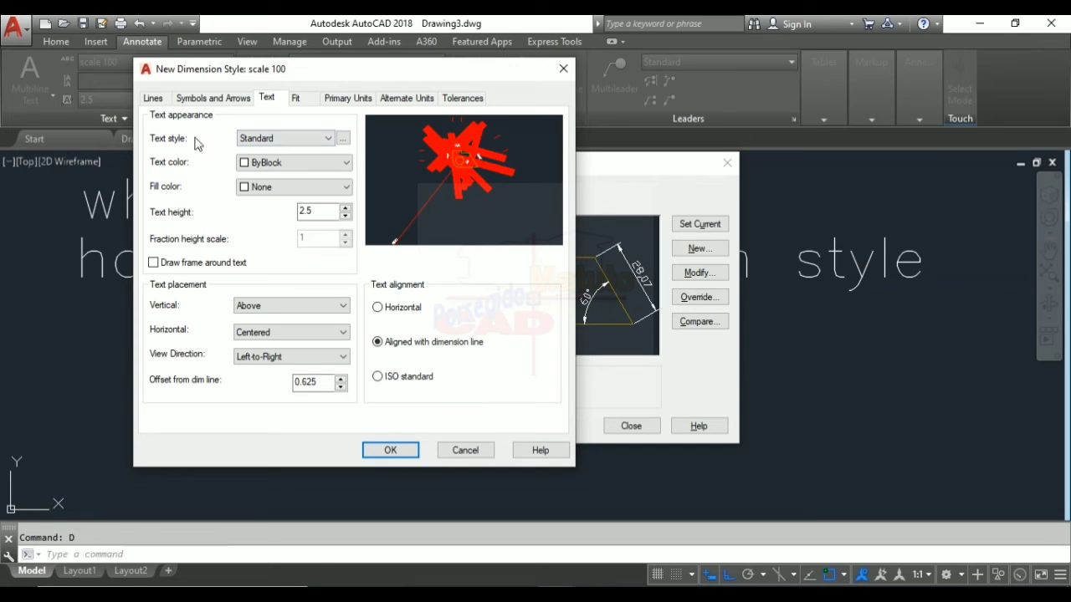
{"action": "left_click", "coordinate": [329, 139]}
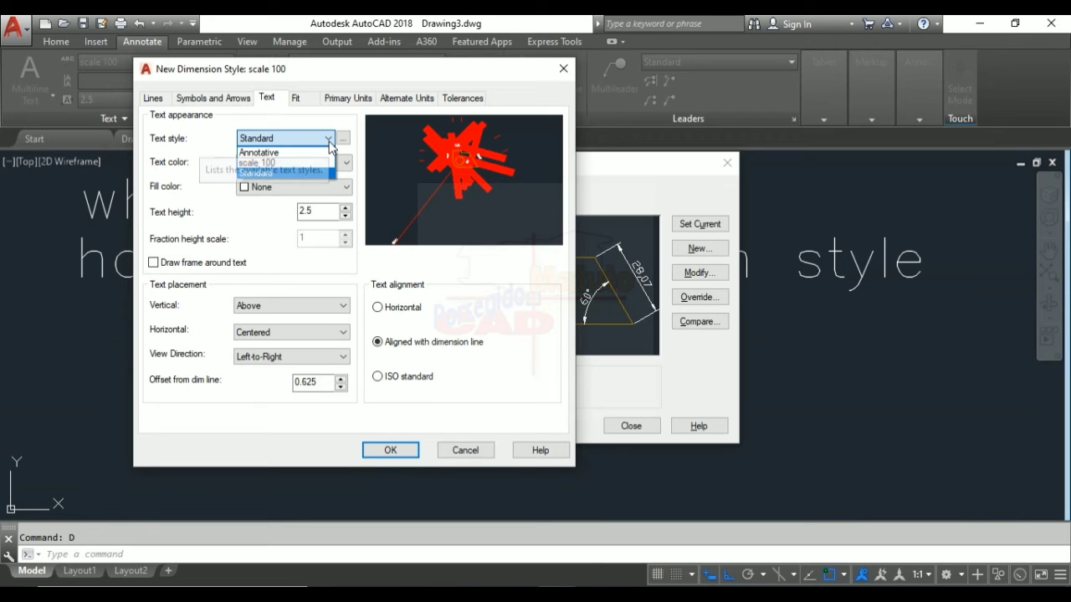
{"action": "left_click", "coordinate": [329, 142]}
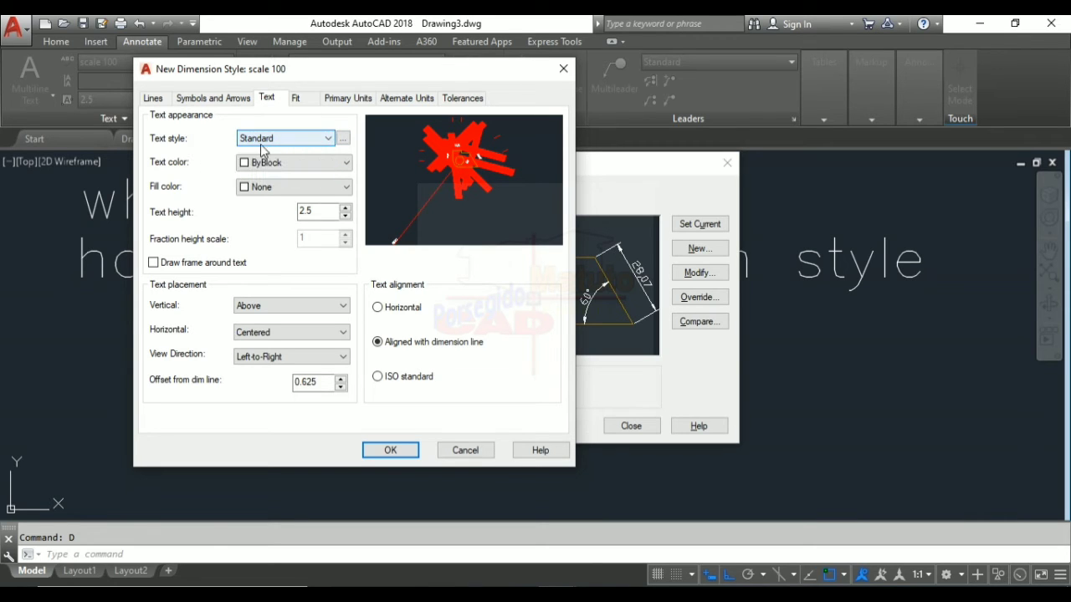
{"action": "left_click", "coordinate": [343, 139]}
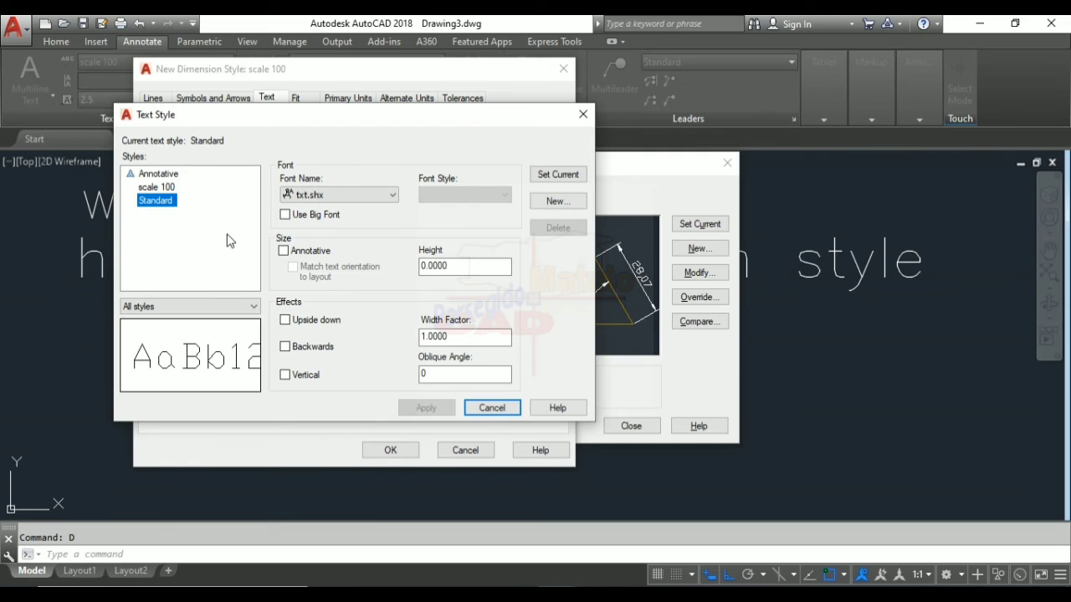
{"action": "left_click", "coordinate": [175, 189]}
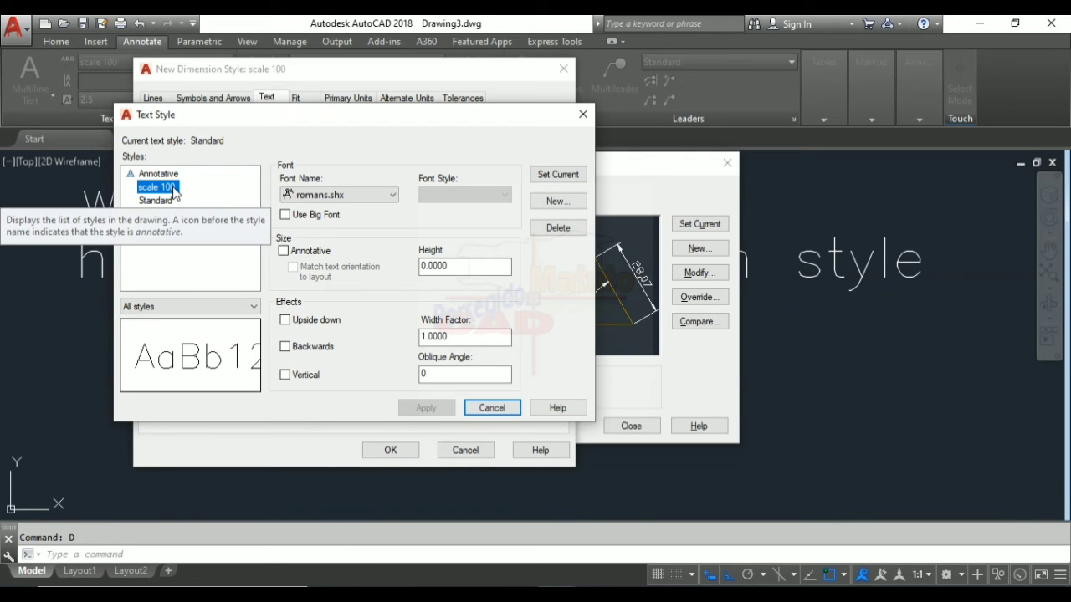
{"action": "left_click_drag", "start_coordinate": [384, 118], "coordinate": [452, 79]}
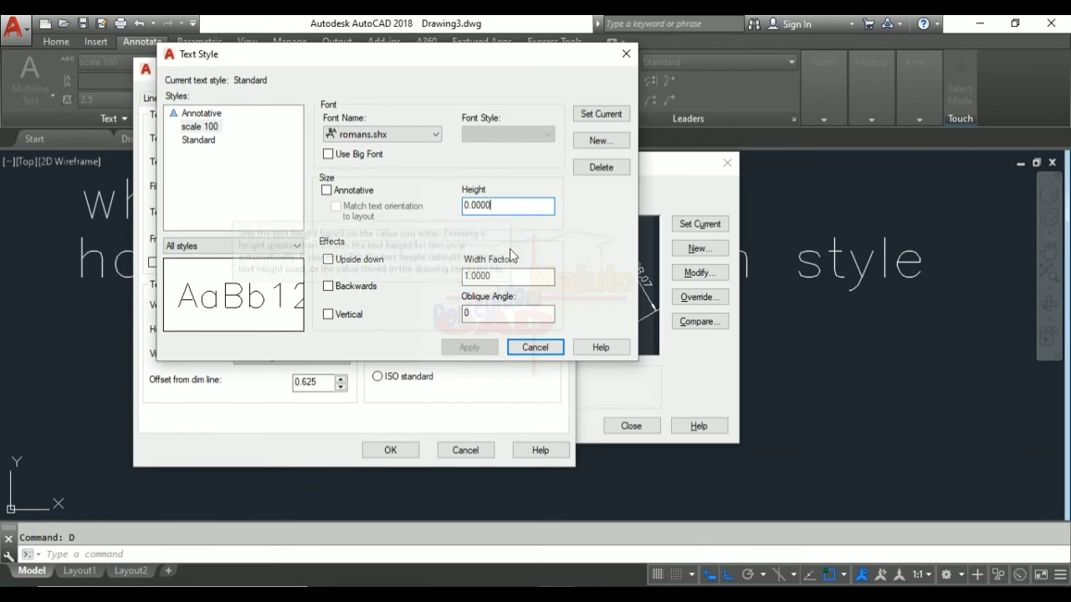
{"action": "left_click_drag", "start_coordinate": [514, 276], "coordinate": [442, 275]}
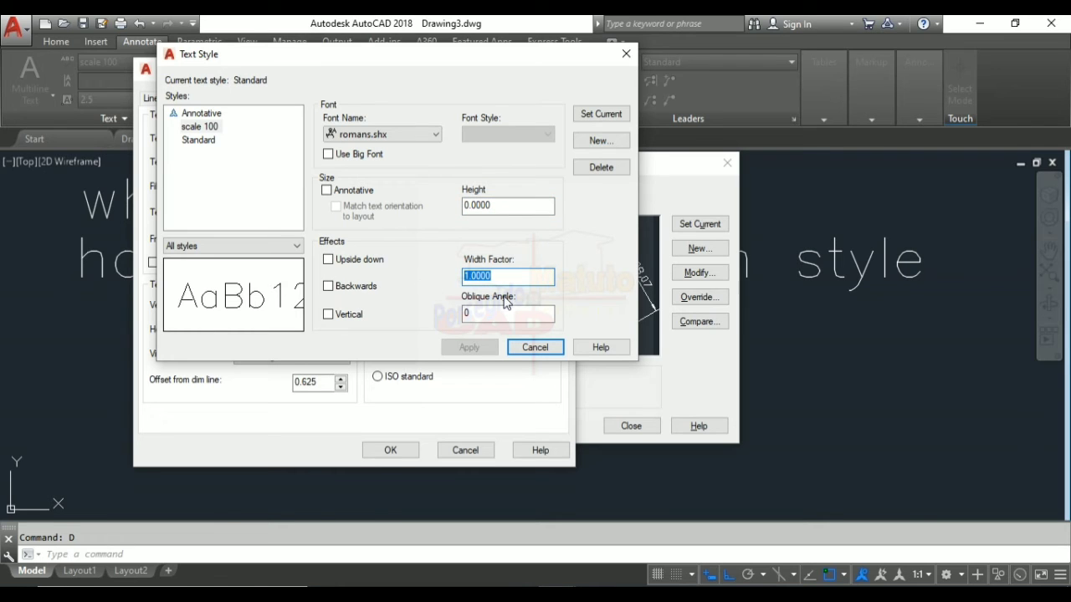
{"action": "type", "text": ".8"}
Make the "scale 100" text style current, save its changes and return to the dimension style settings.
{"action": "left_click", "coordinate": [504, 207]}
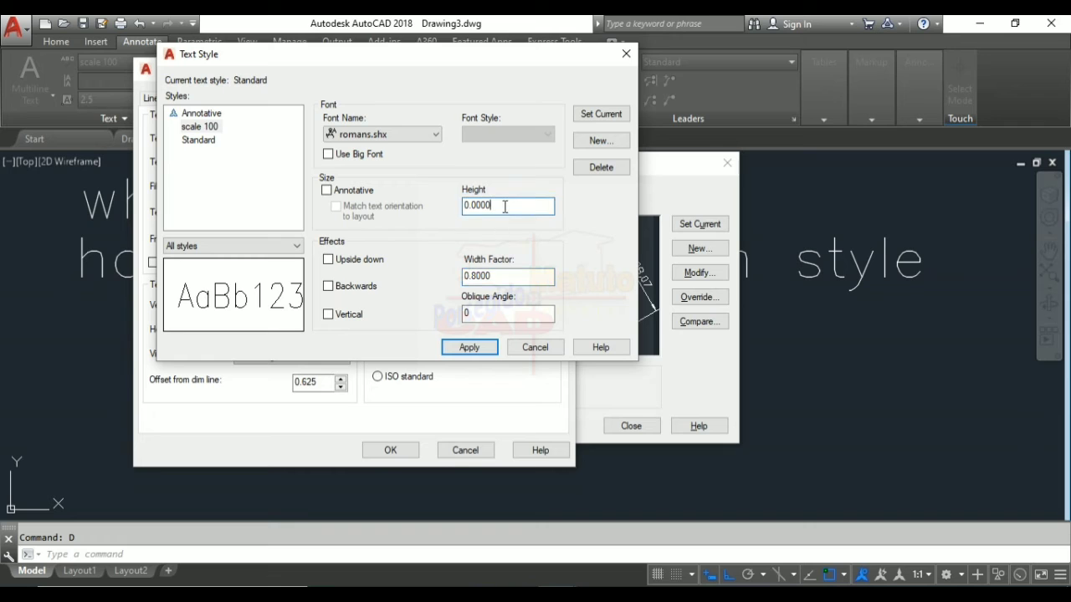
{"action": "left_click", "coordinate": [602, 117]}
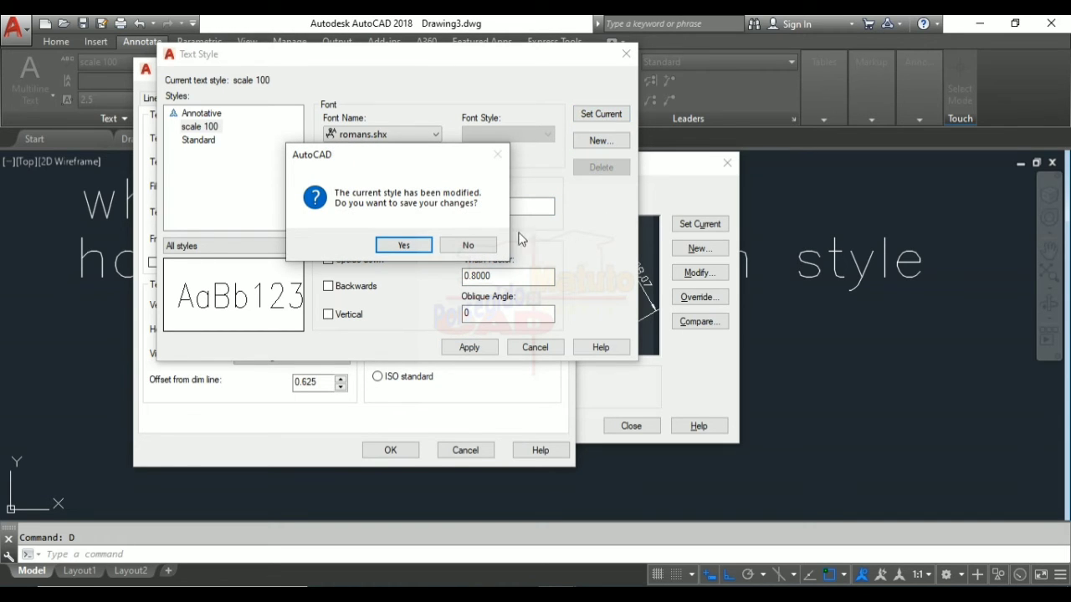
{"action": "left_click", "coordinate": [416, 244]}
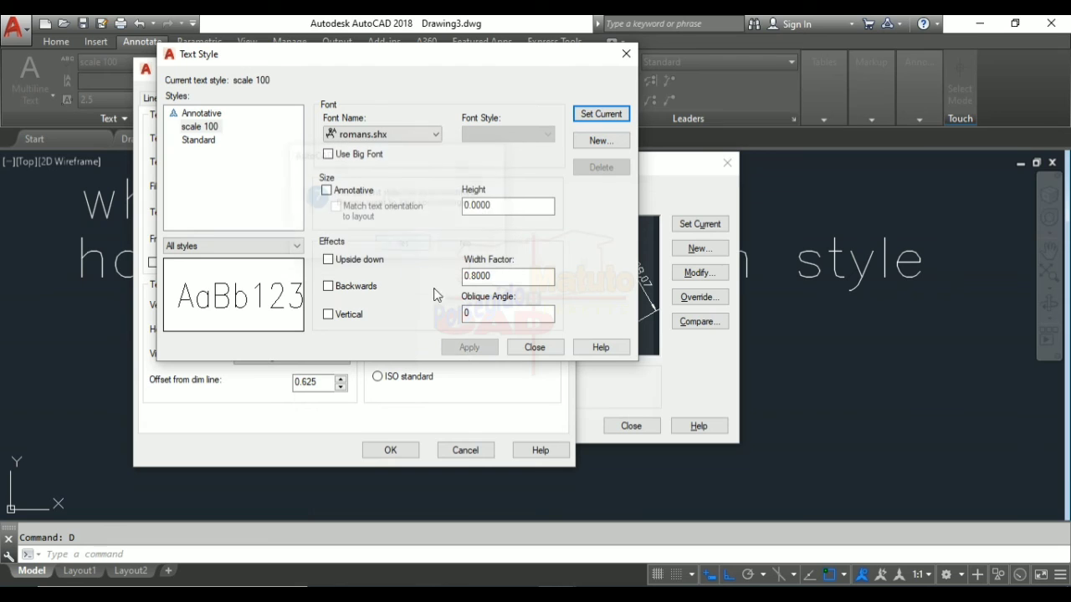
{"action": "left_click", "coordinate": [534, 348]}
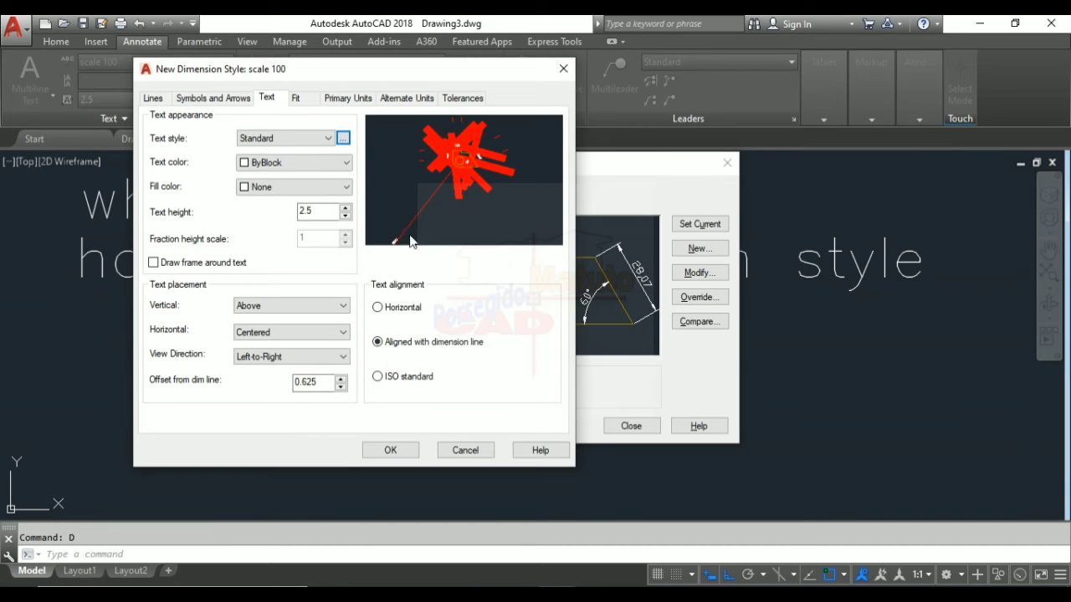
Set the dimension text height to 100.
{"action": "left_click_drag", "start_coordinate": [340, 80], "coordinate": [384, 82]}
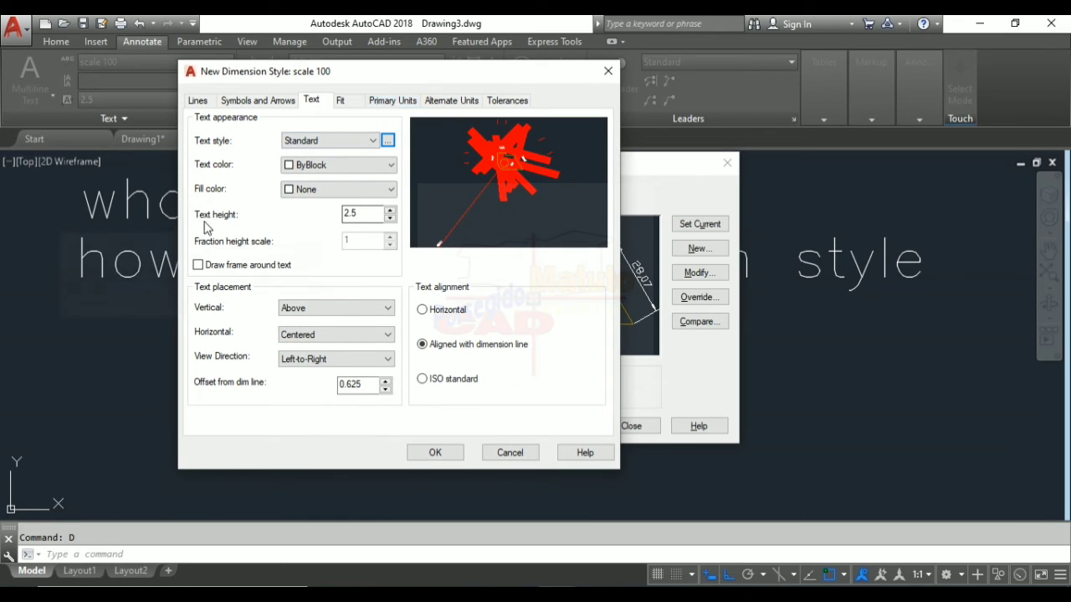
{"action": "double_click", "coordinate": [353, 214]}
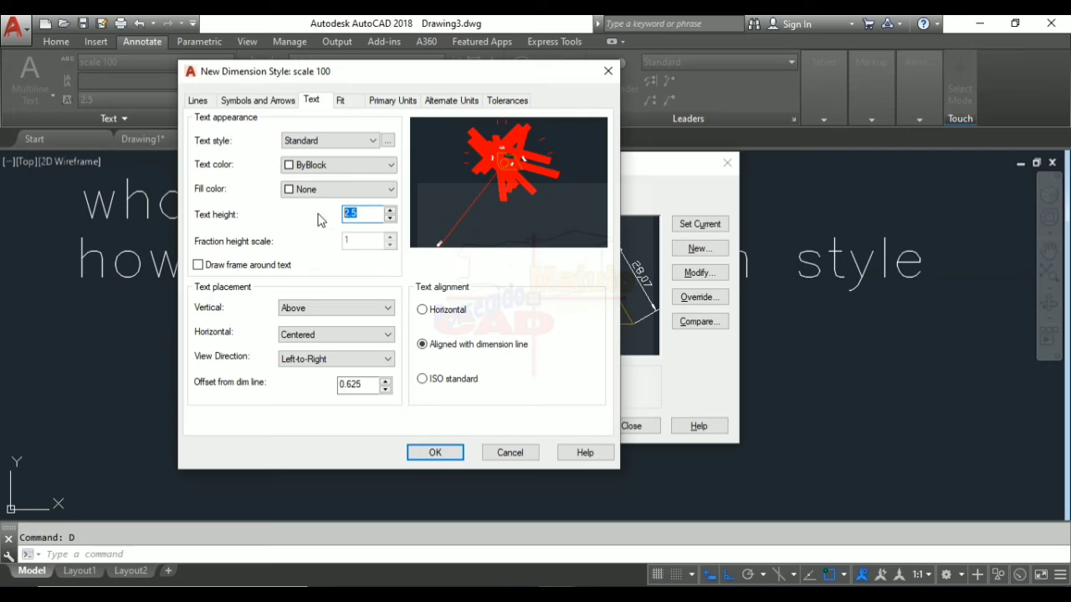
{"action": "type", "text": "100"}
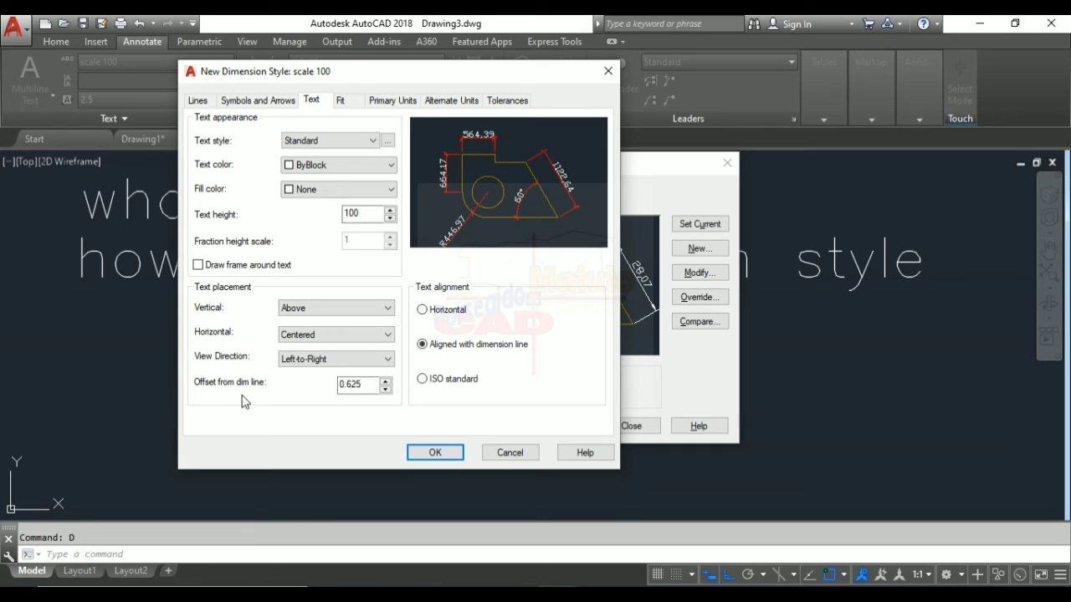
Keep the dimension text placed Above and Centered, and set its offset from the dimension line to 50.
{"action": "left_click", "coordinate": [389, 308]}
{"action": "left_click", "coordinate": [348, 335]}
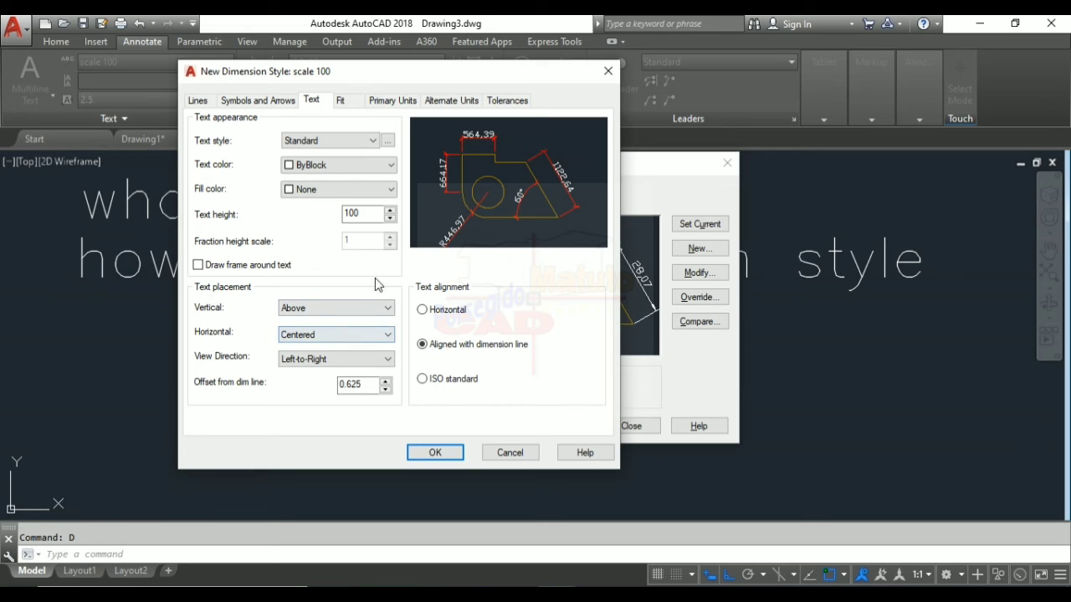
{"action": "left_click", "coordinate": [390, 338]}
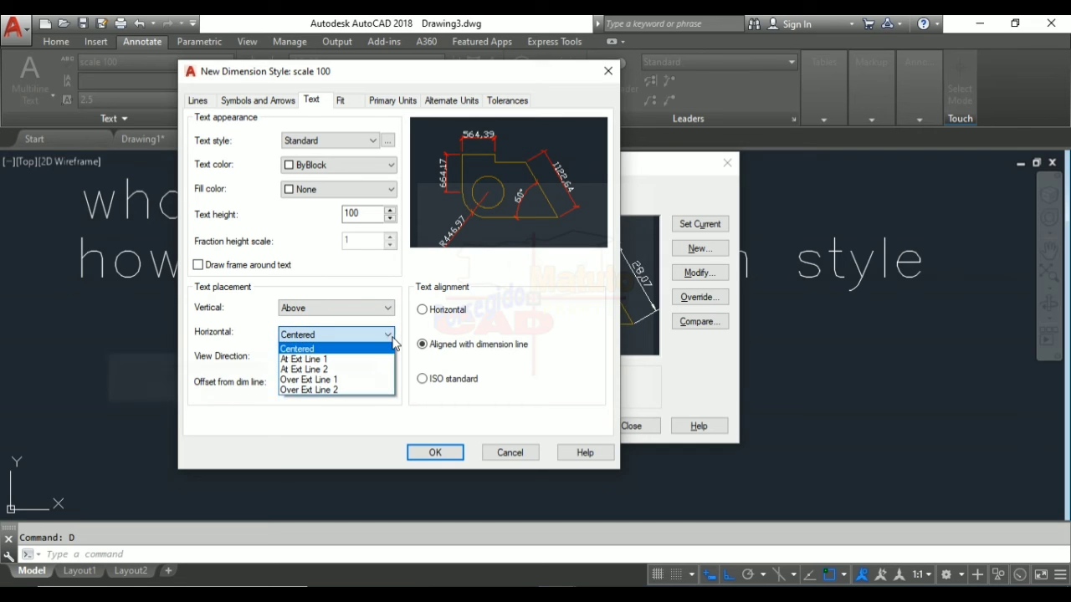
{"action": "left_click", "coordinate": [356, 340]}
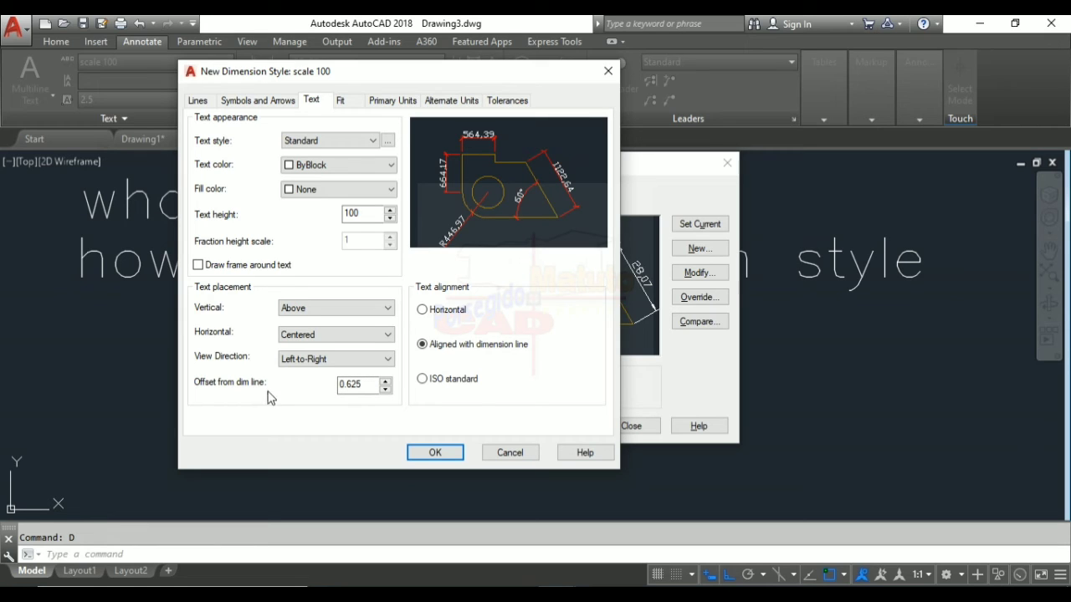
{"action": "left_click_drag", "start_coordinate": [365, 384], "coordinate": [332, 387]}
{"action": "type", "text": "50"}
Try the Horizontal and ISO standard text alignments, and return to Aligned with dimension line.
{"action": "left_click", "coordinate": [441, 316]}
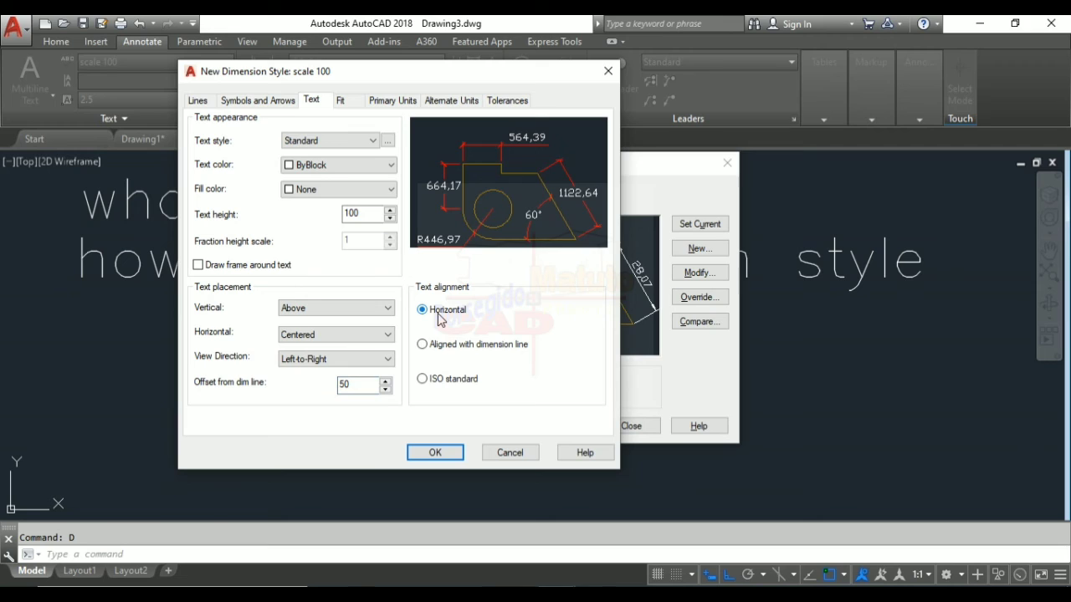
{"action": "left_click", "coordinate": [449, 351]}
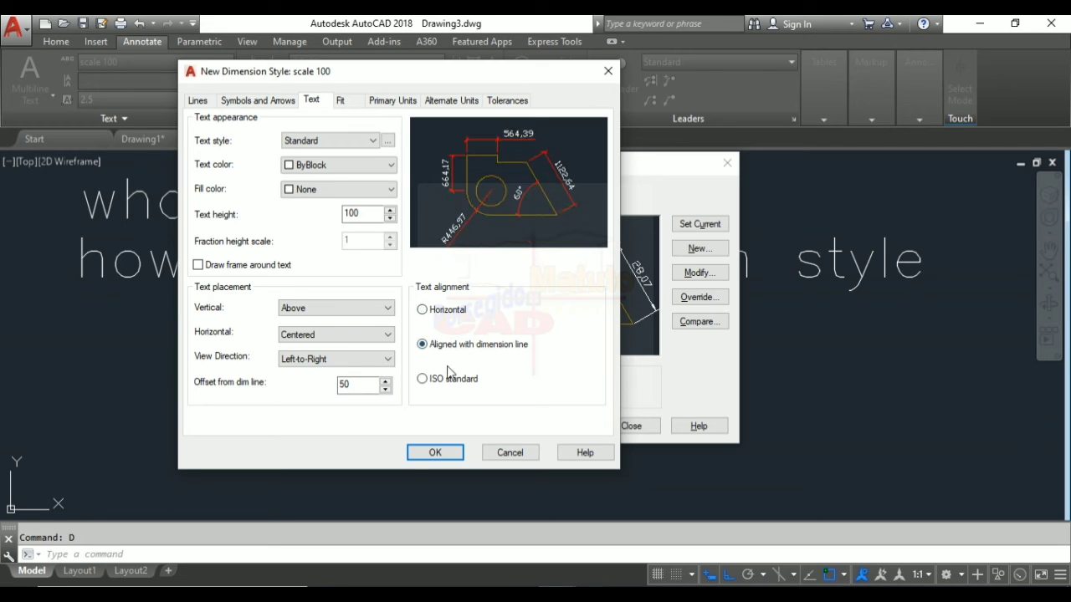
{"action": "left_click", "coordinate": [450, 383]}
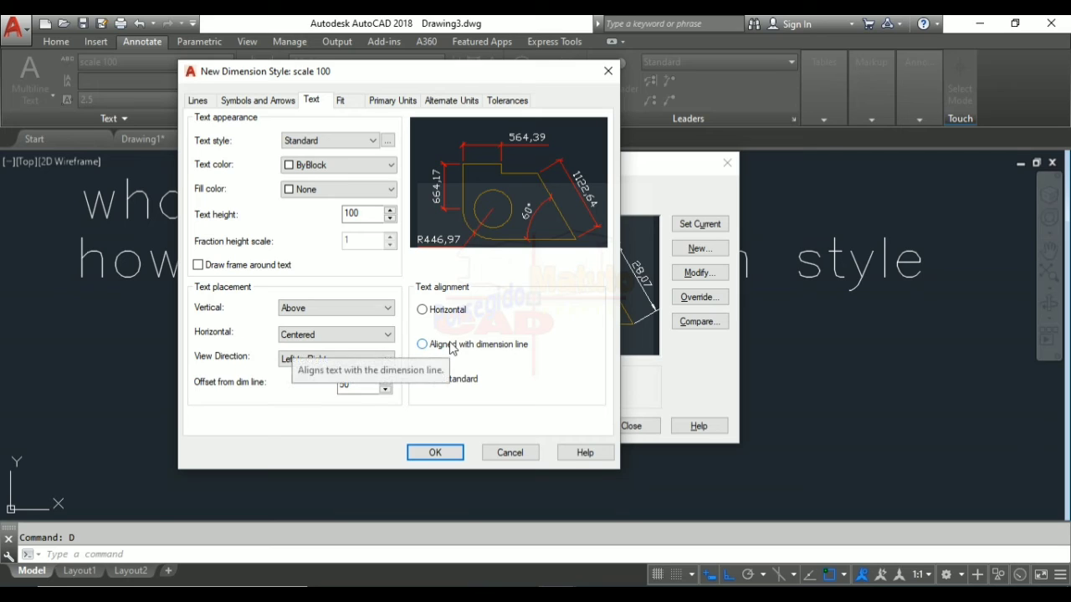
{"action": "left_click", "coordinate": [450, 348]}
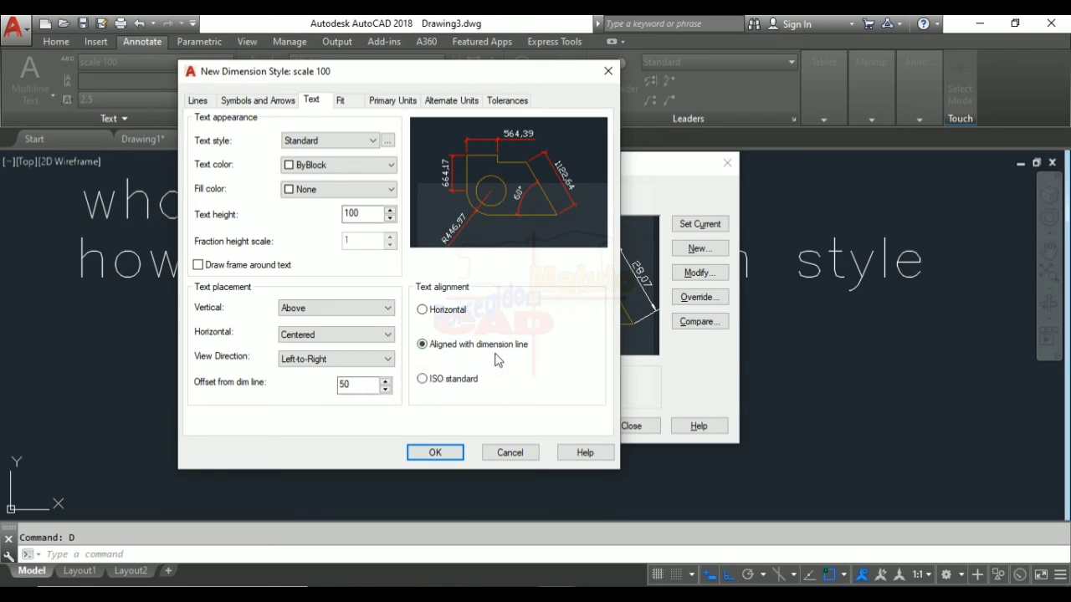
Set the fit to always keep text between extension lines, and place moved text over the dimension line with leader.
{"action": "left_click", "coordinate": [350, 105]}
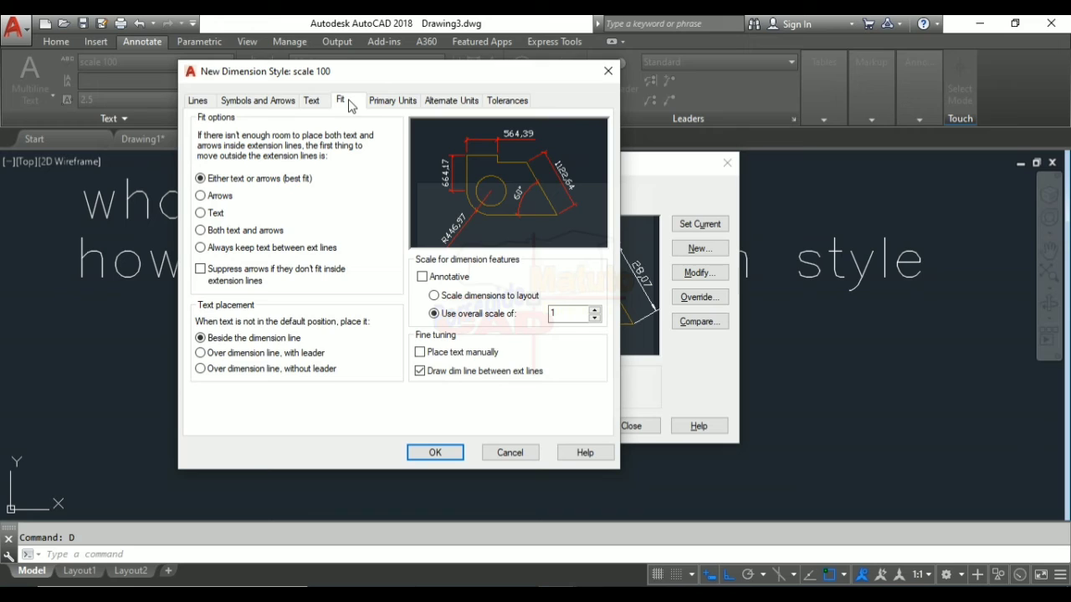
{"action": "left_click", "coordinate": [212, 252]}
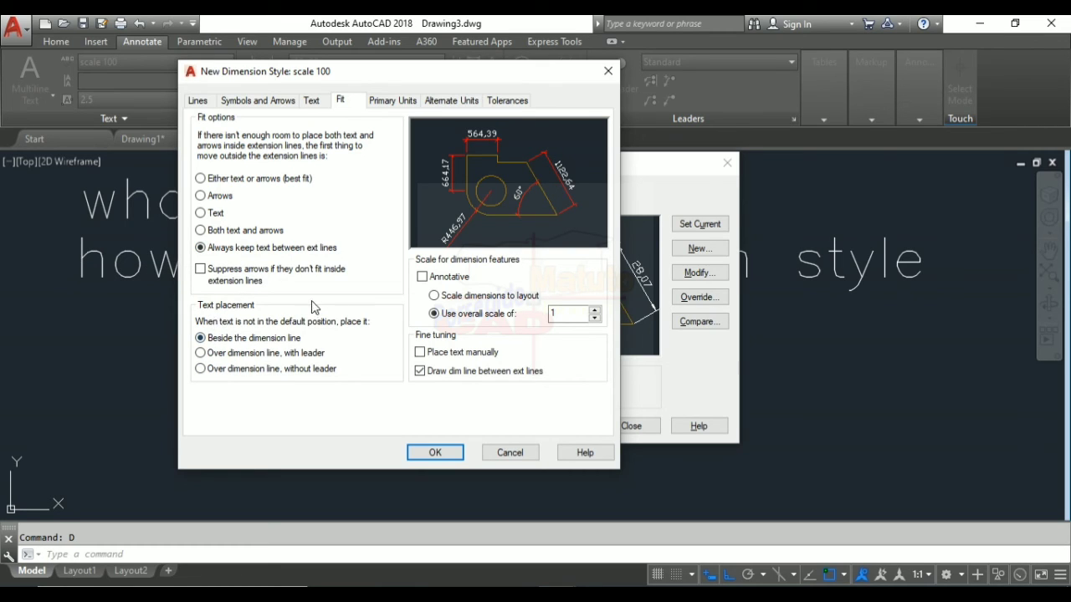
{"action": "left_click", "coordinate": [201, 353]}
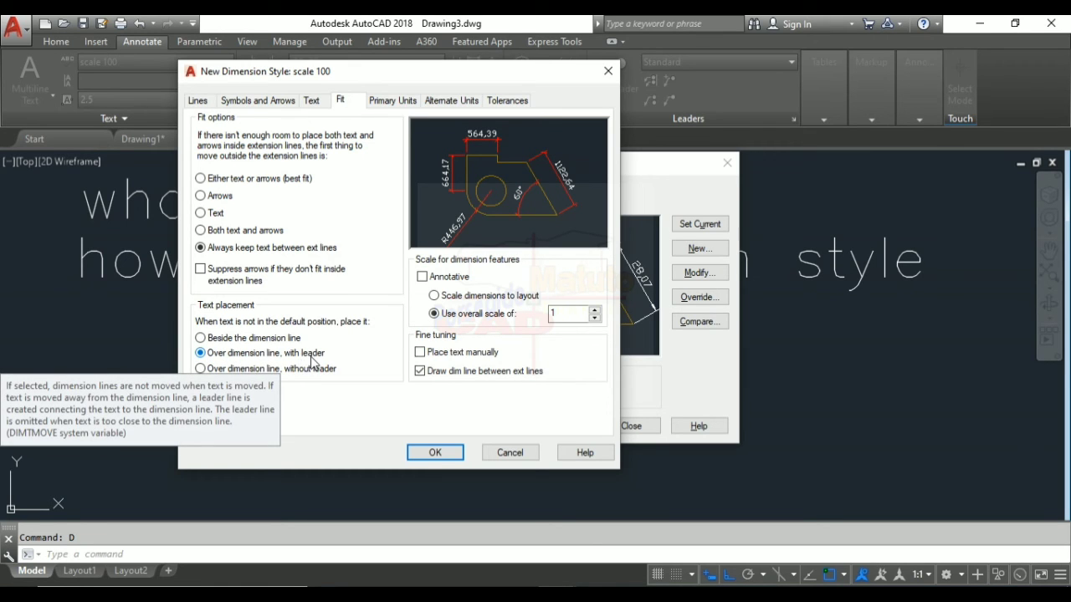
Keep the primary linear unit format as Decimal and set its precision to 0.
{"action": "left_click", "coordinate": [393, 102]}
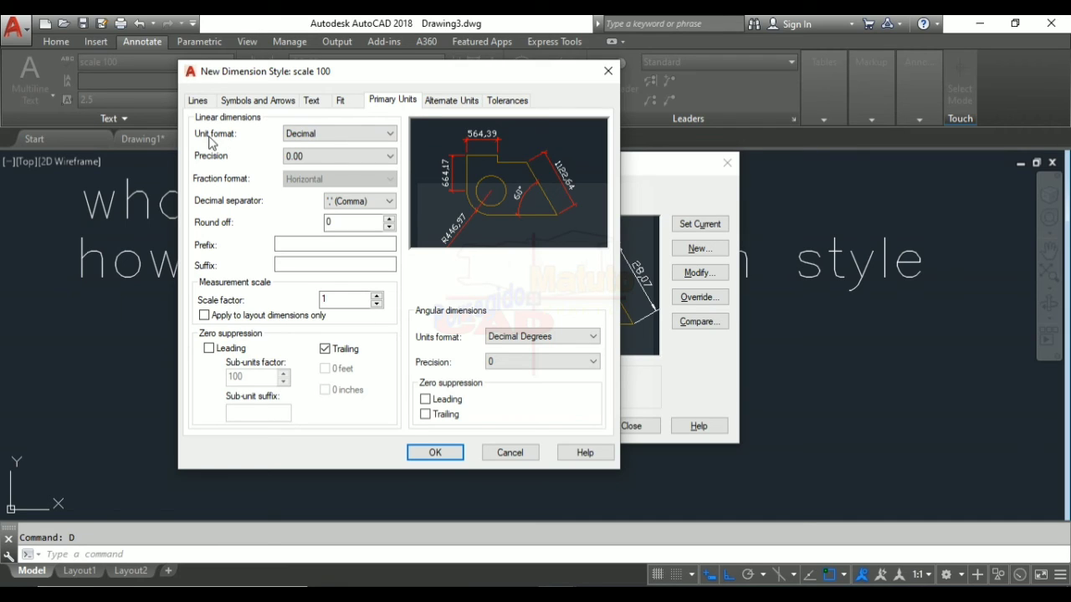
{"action": "left_click", "coordinate": [391, 136]}
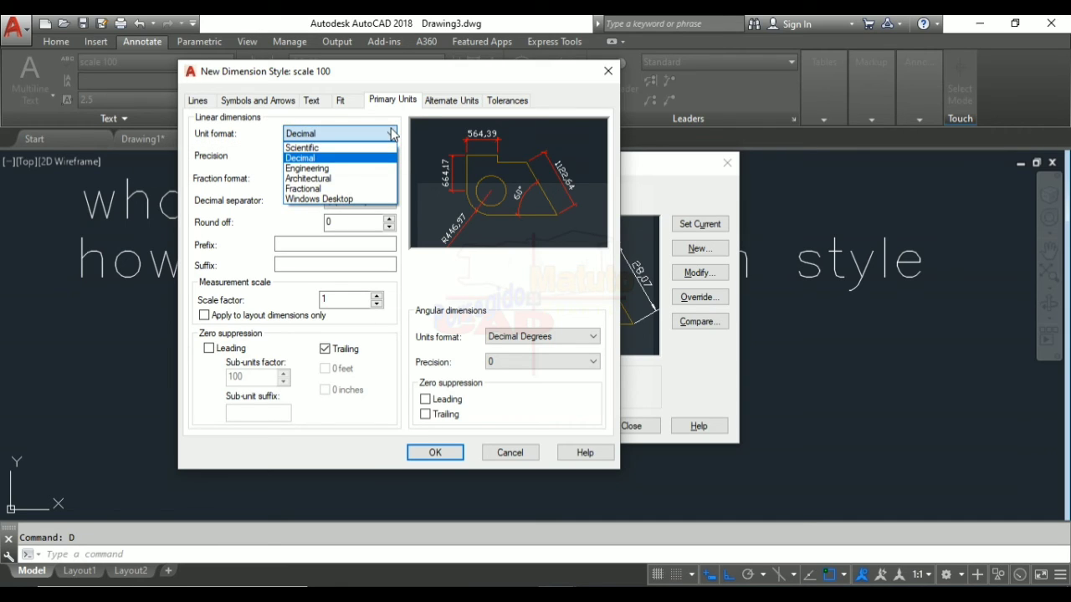
{"action": "left_click", "coordinate": [305, 160]}
{"action": "left_click", "coordinate": [328, 158]}
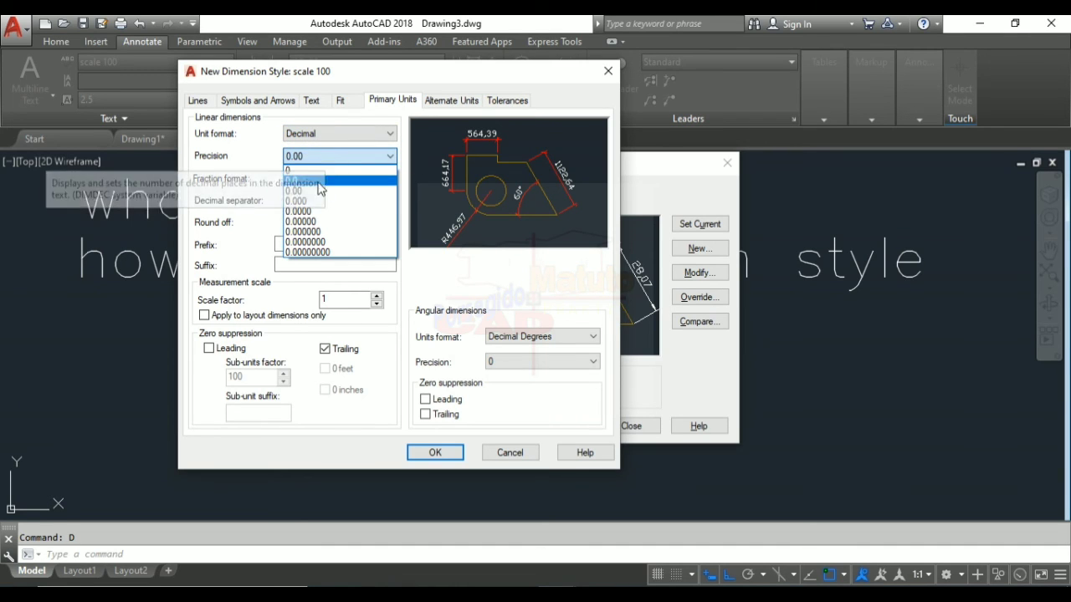
{"action": "left_click", "coordinate": [322, 171]}
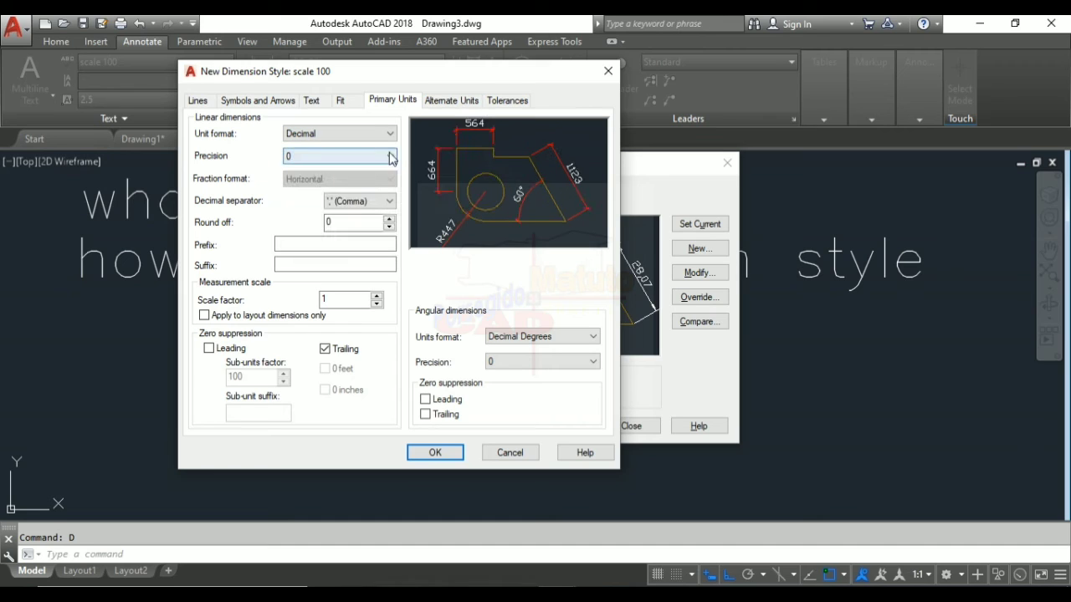
{"action": "left_click", "coordinate": [388, 156]}
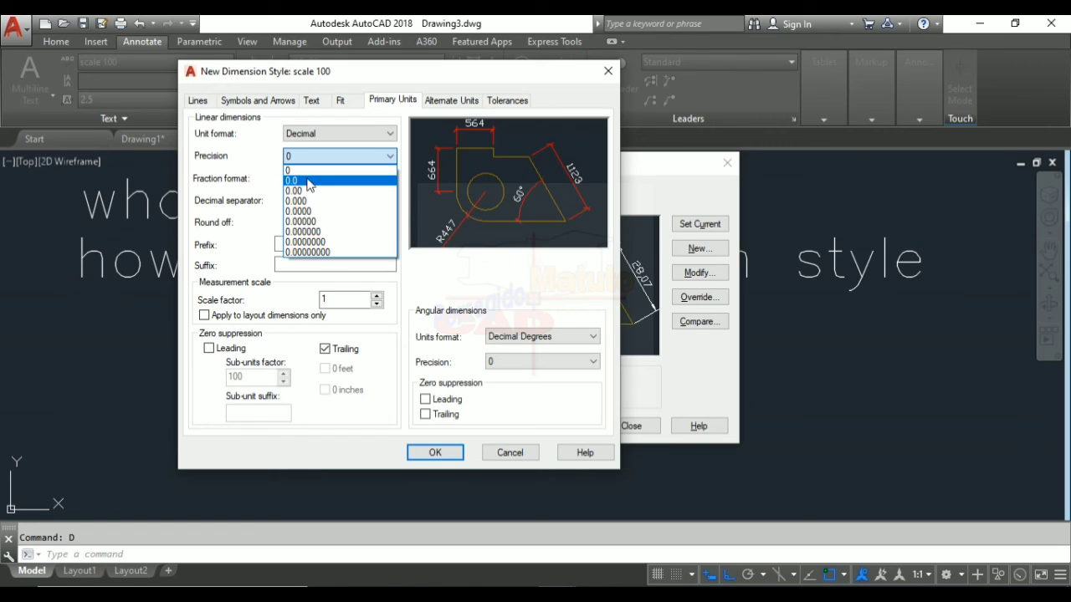
{"action": "left_click", "coordinate": [365, 74]}
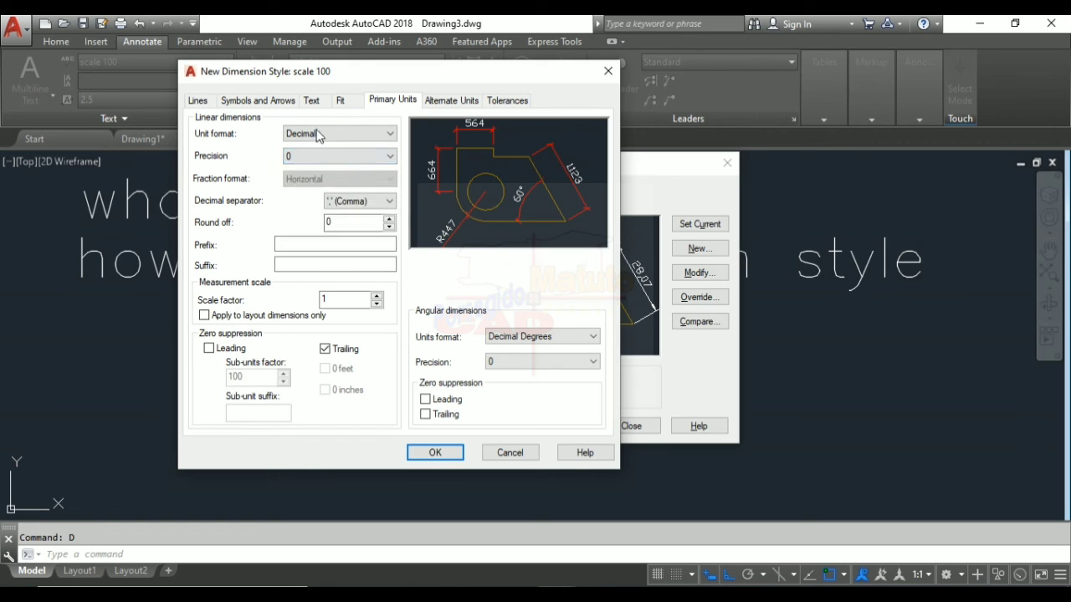
{"action": "left_click", "coordinate": [334, 157]}
{"action": "left_click", "coordinate": [310, 172]}
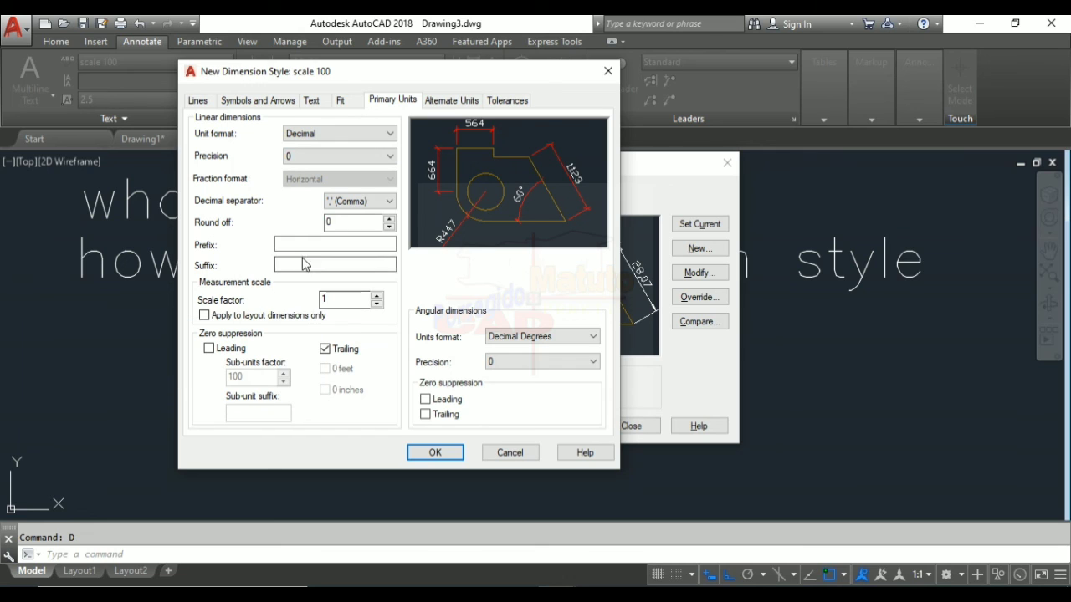
Leave the dimension prefix and suffix empty and set the measurement scale factor to 1.
{"action": "left_click", "coordinate": [302, 246]}
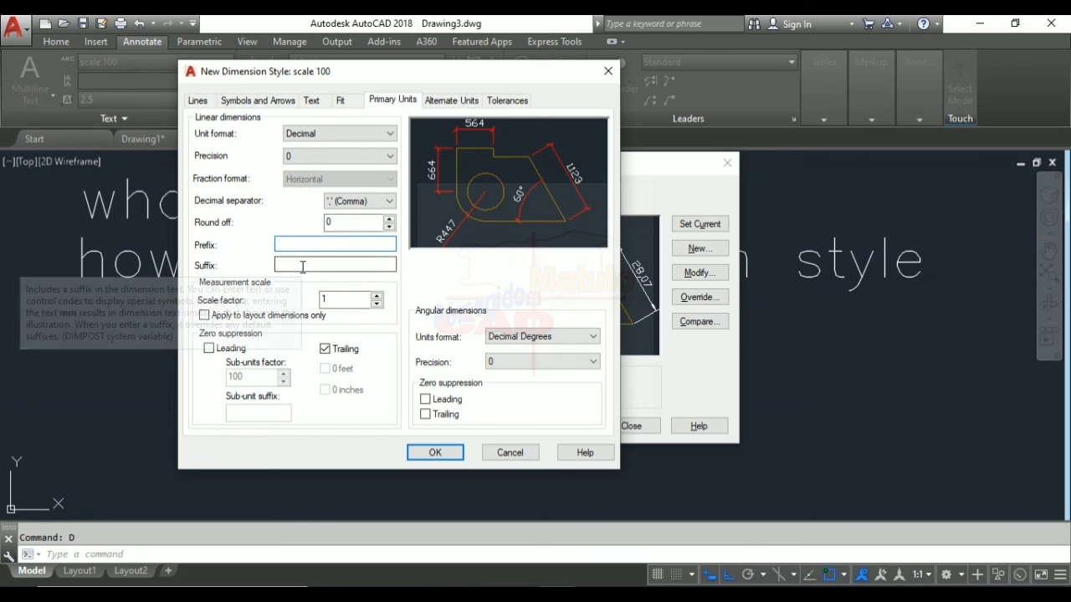
{"action": "left_click", "coordinate": [303, 267]}
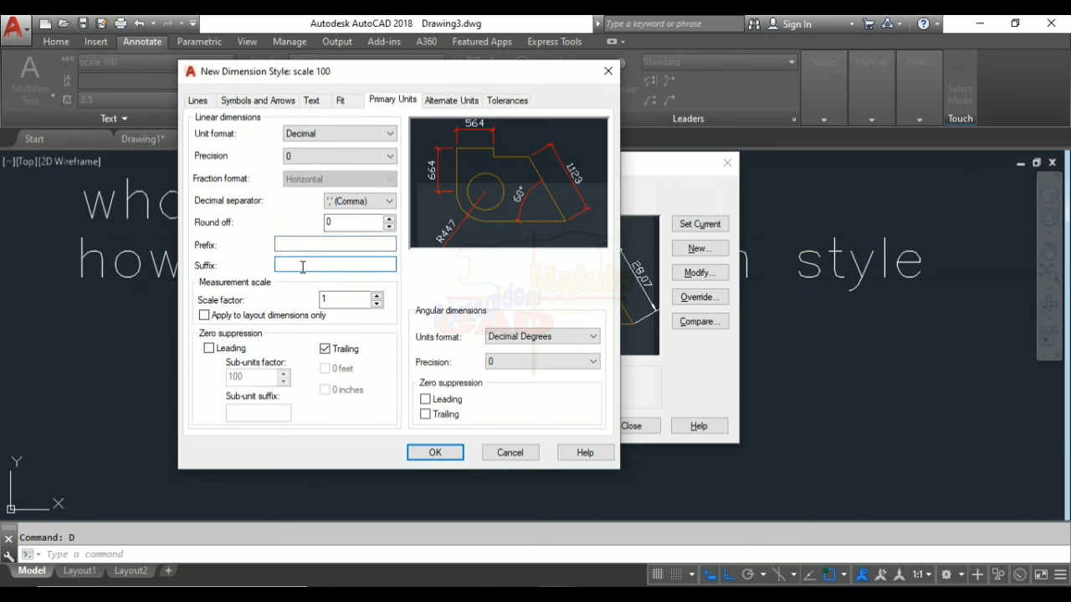
{"action": "key", "text": "Tab"}
{"action": "left_click", "coordinate": [327, 298]}
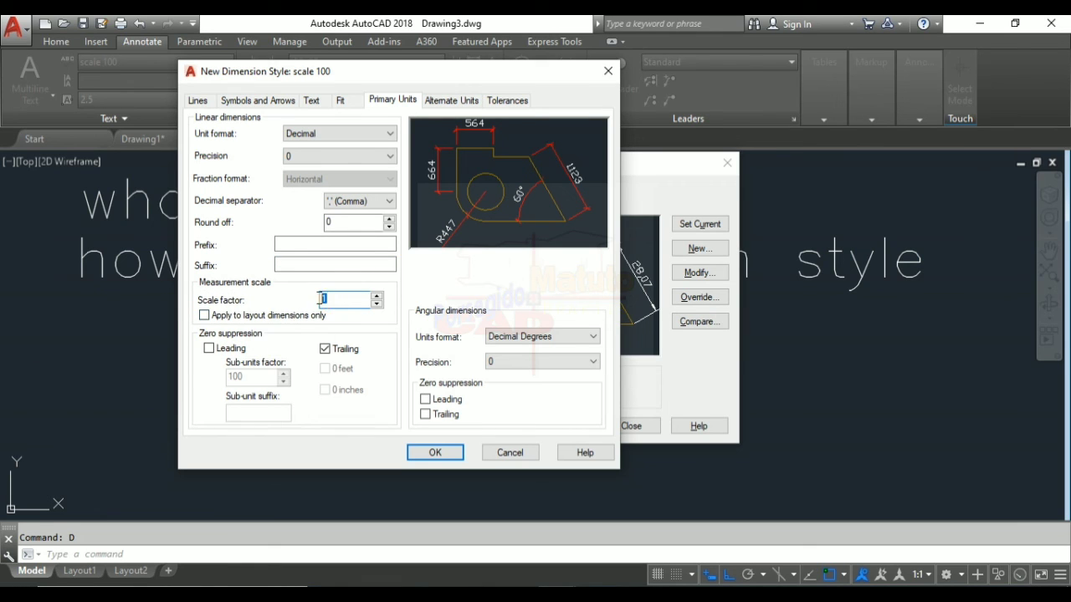
{"action": "double_click", "coordinate": [326, 298]}
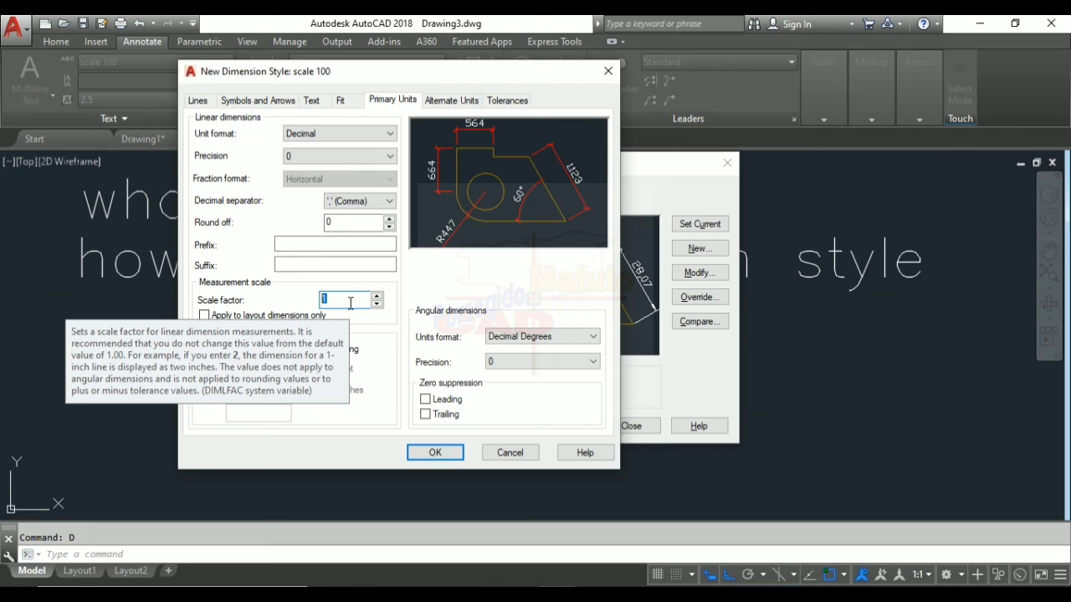
{"action": "type", "text": "1"}
Set the dimension text color to Green in the text appearance settings.
{"action": "key", "text": "ctrl+Tab"}
{"action": "key", "text": "ctrl+Tab"}
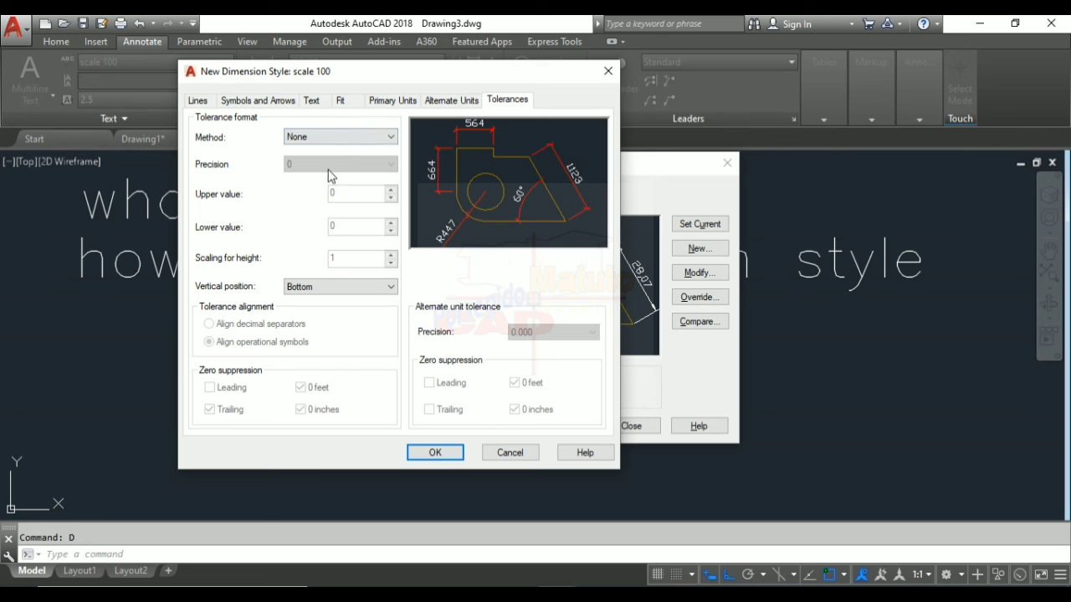
{"action": "key", "text": "ctrl+Tab"}
{"action": "key", "text": "ctrl+Tab"}
{"action": "key", "text": "ctrl+Tab"}
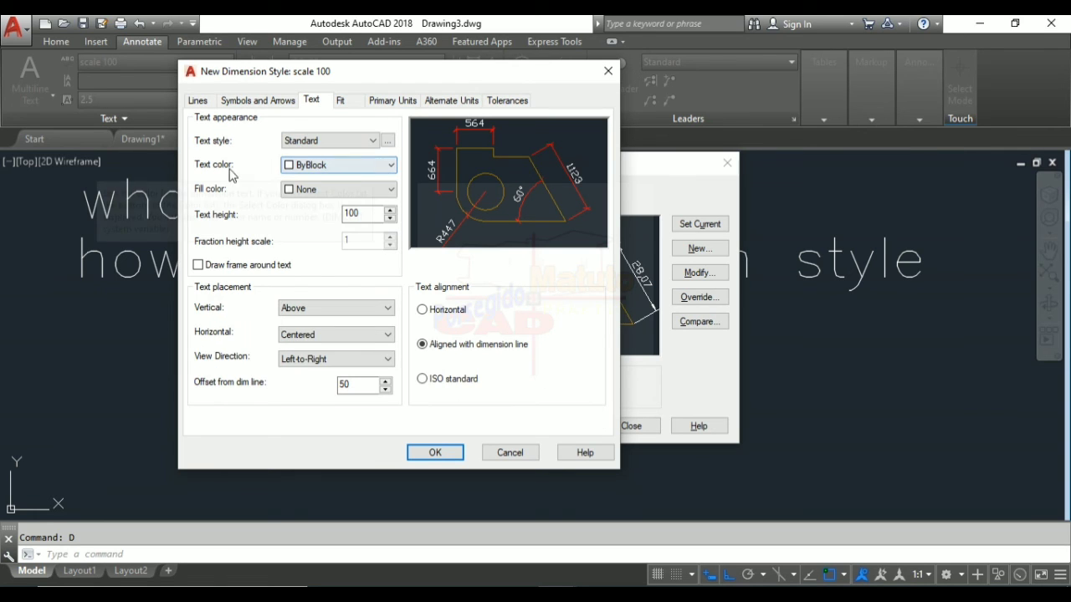
{"action": "left_click", "coordinate": [391, 171]}
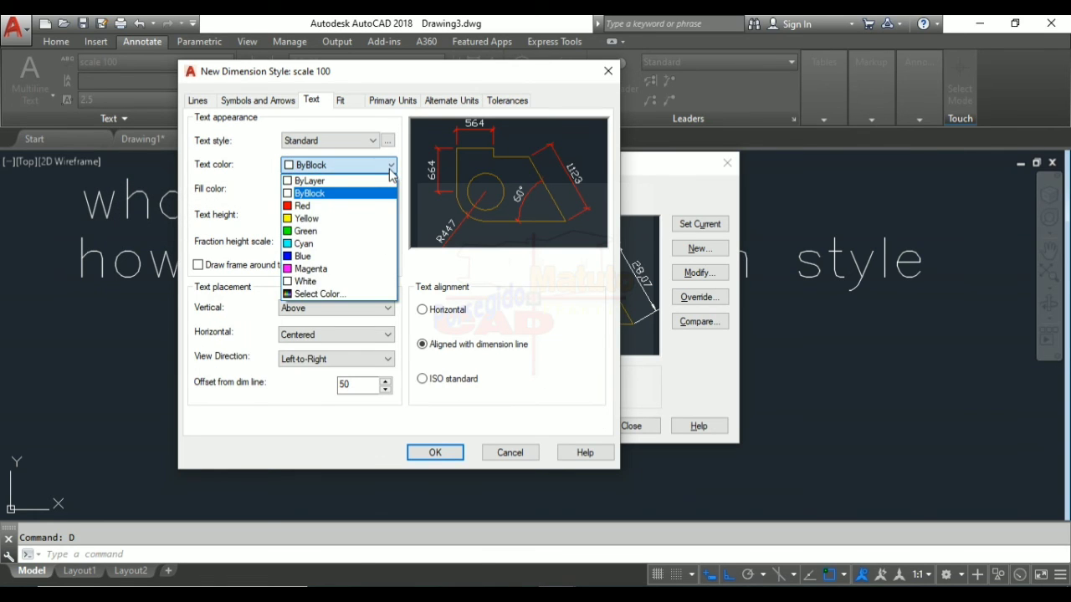
{"action": "left_click", "coordinate": [307, 237]}
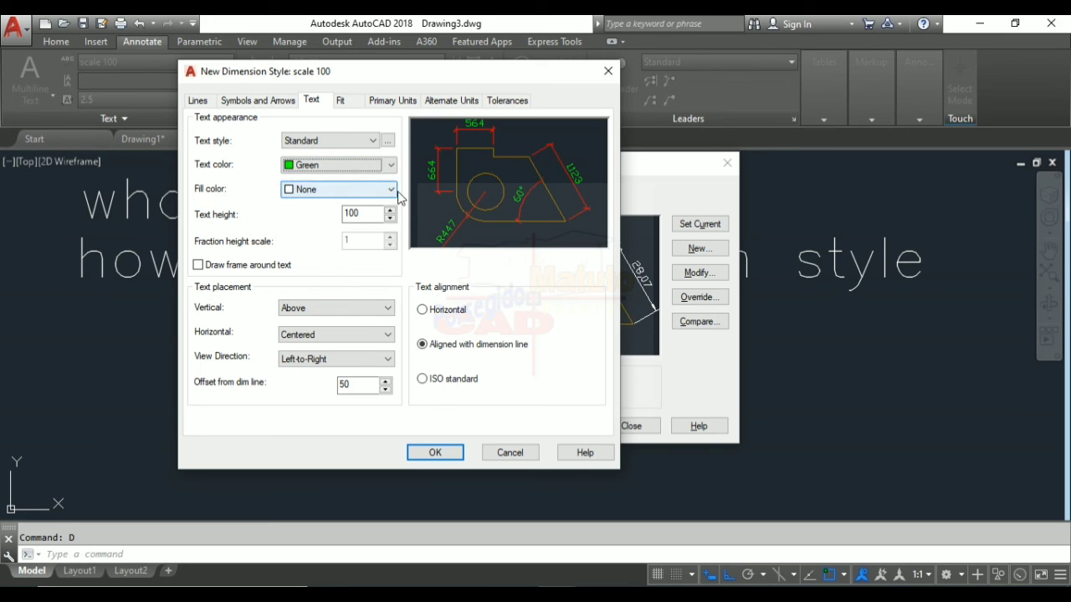
Save the "scale 100" dimension style, make it current, and close the Dimension Style Manager.
{"action": "left_click", "coordinate": [435, 454]}
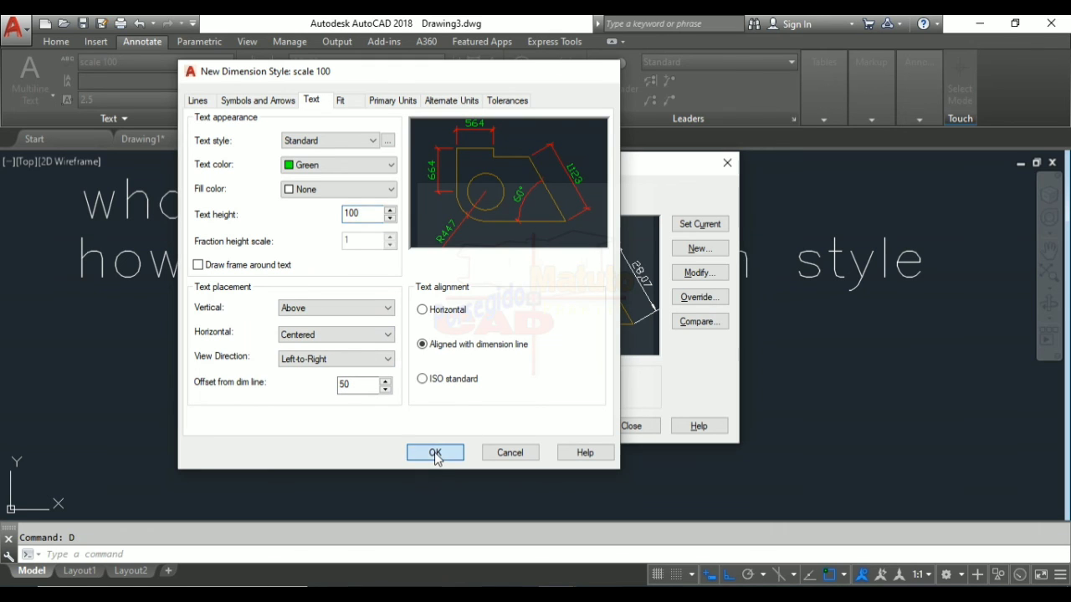
{"action": "left_click", "coordinate": [714, 226]}
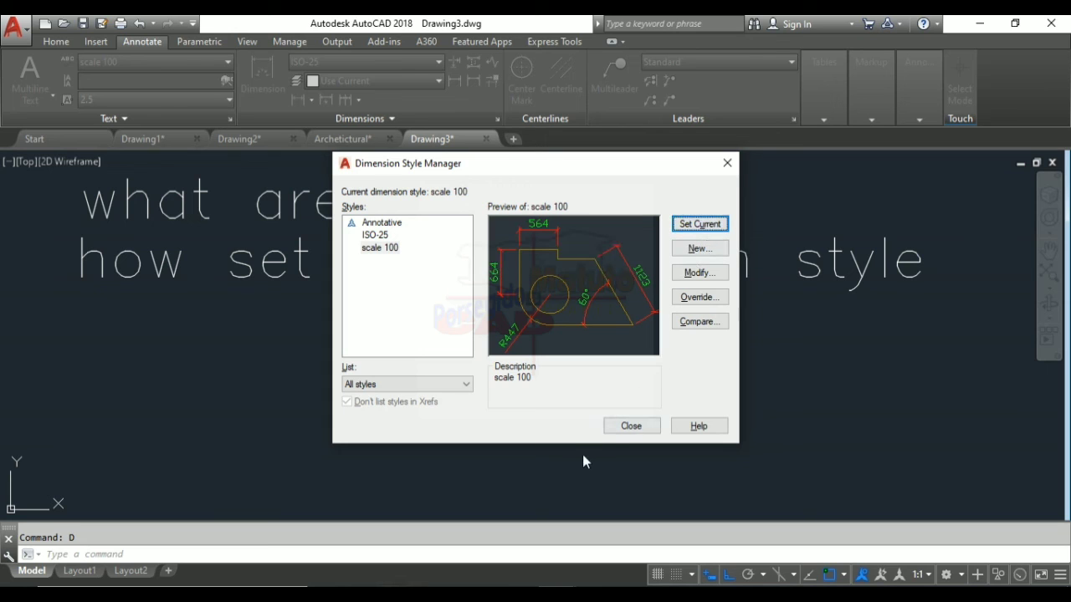
{"action": "left_click", "coordinate": [633, 427]}
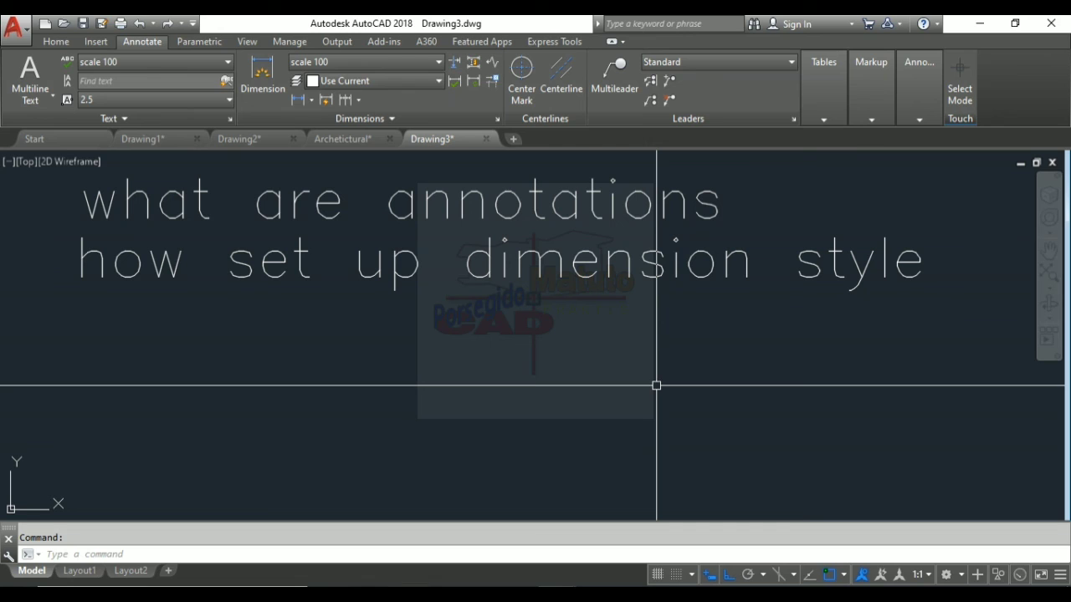
Draw a horizontal line 1000 units long below the two sample texts.
{"action": "type", "text": "L"}
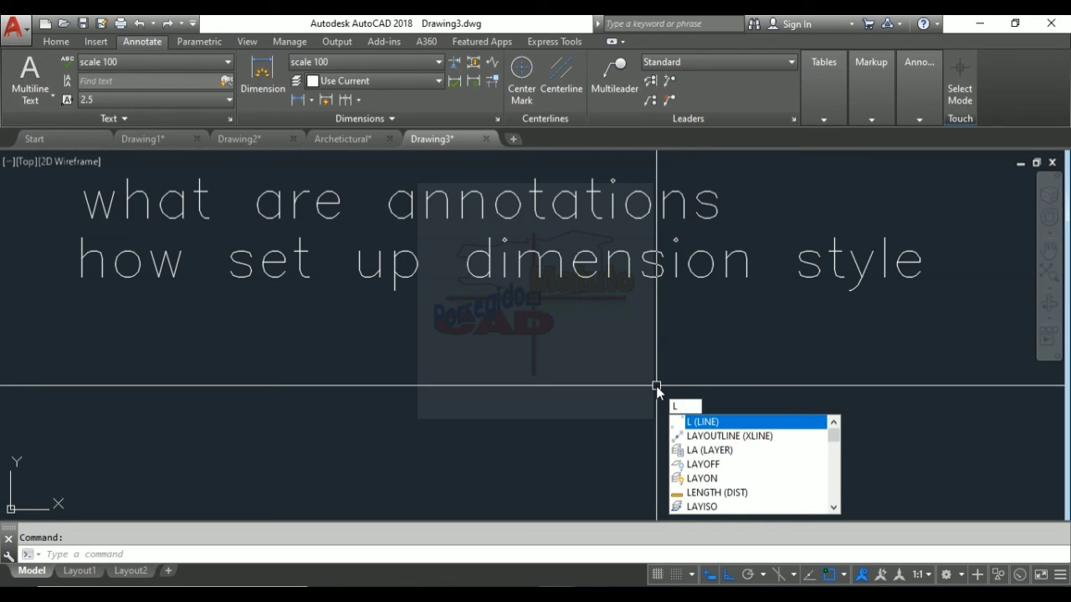
{"action": "key", "text": "Return"}
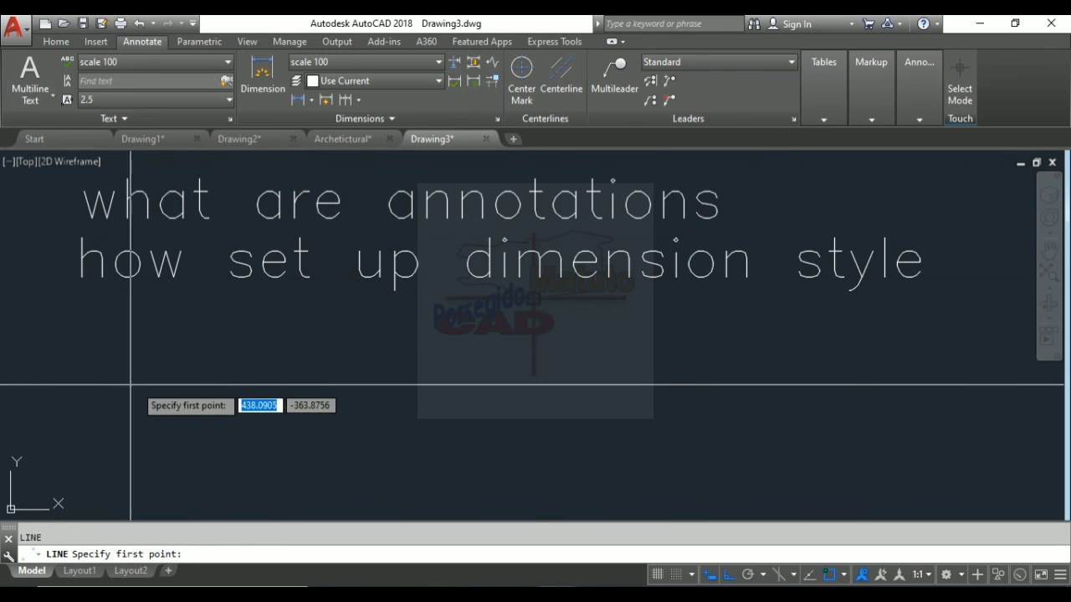
{"action": "left_click", "coordinate": [187, 386]}
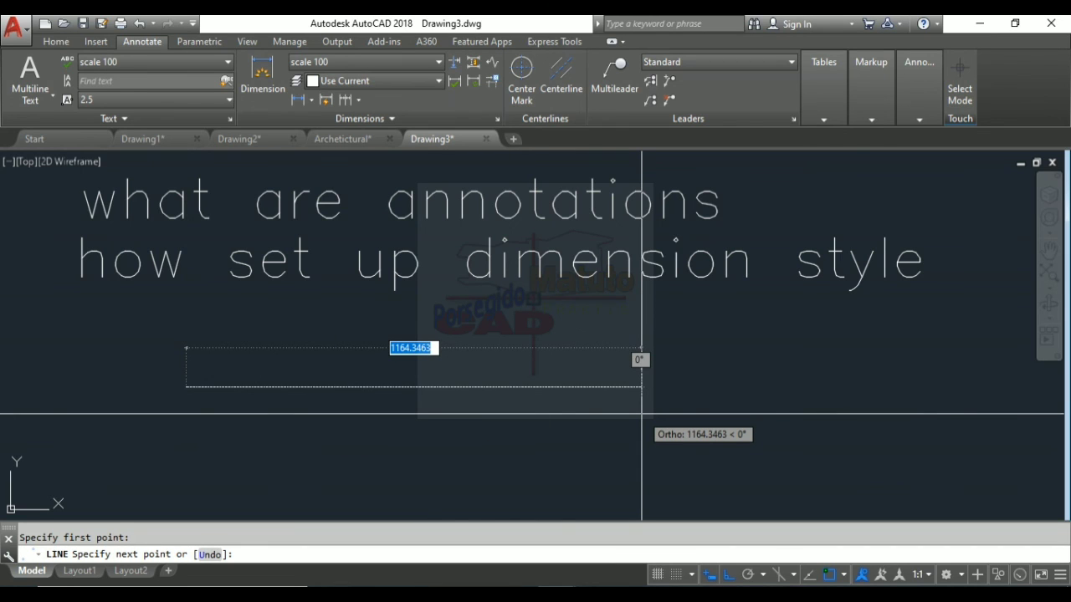
{"action": "type", "text": "100"}
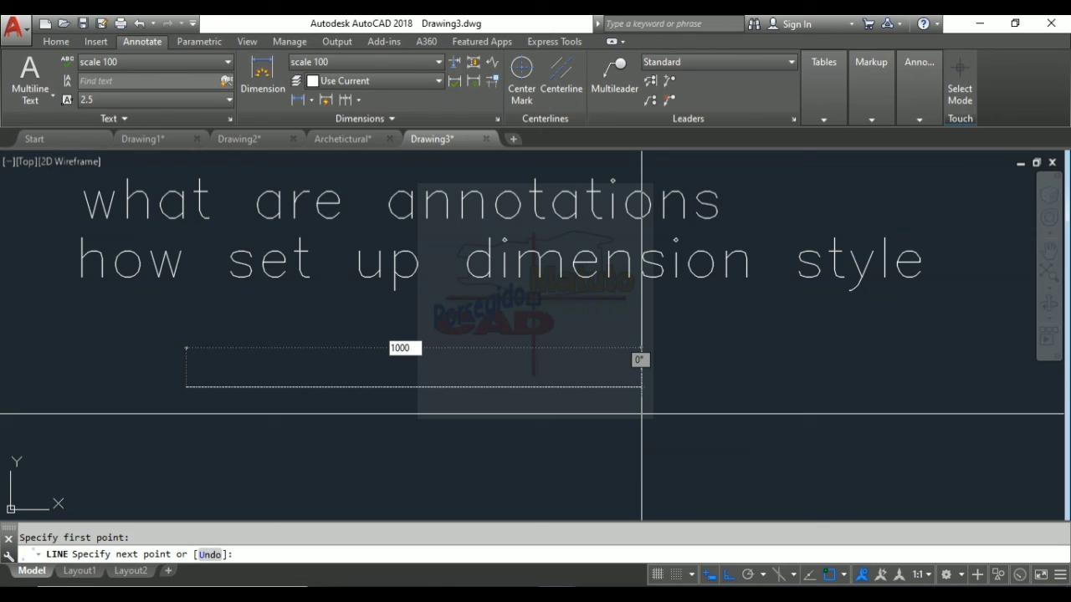
{"action": "type", "text": "0"}
{"action": "key", "text": "Return"}
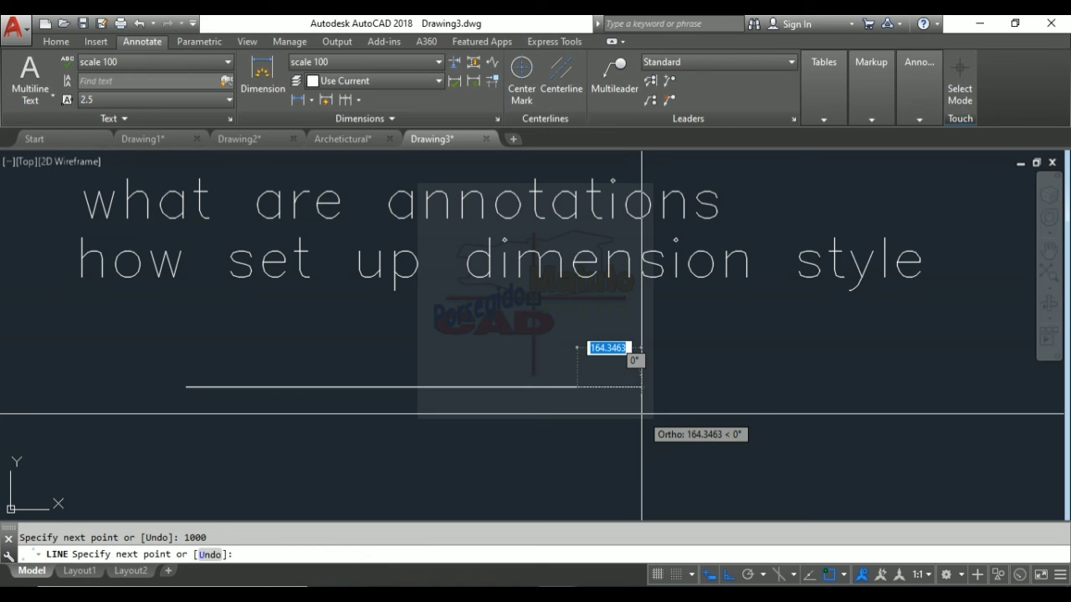
{"action": "key", "text": "Escape"}
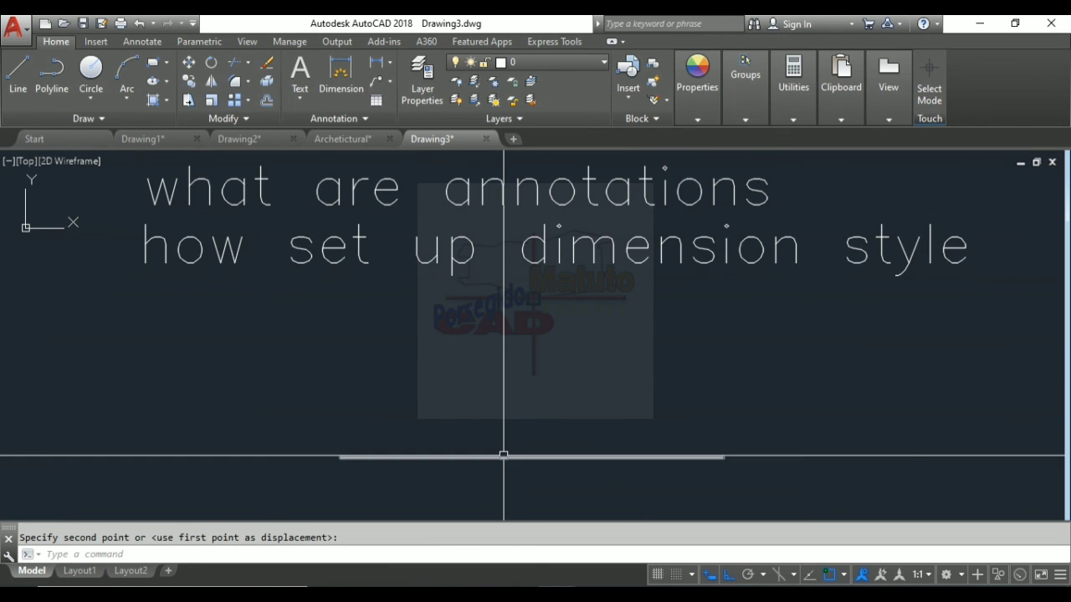
Add a linear dimension between the line's two endpoints, with its dimension line placed above the line.
{"action": "left_click", "coordinate": [504, 456]}
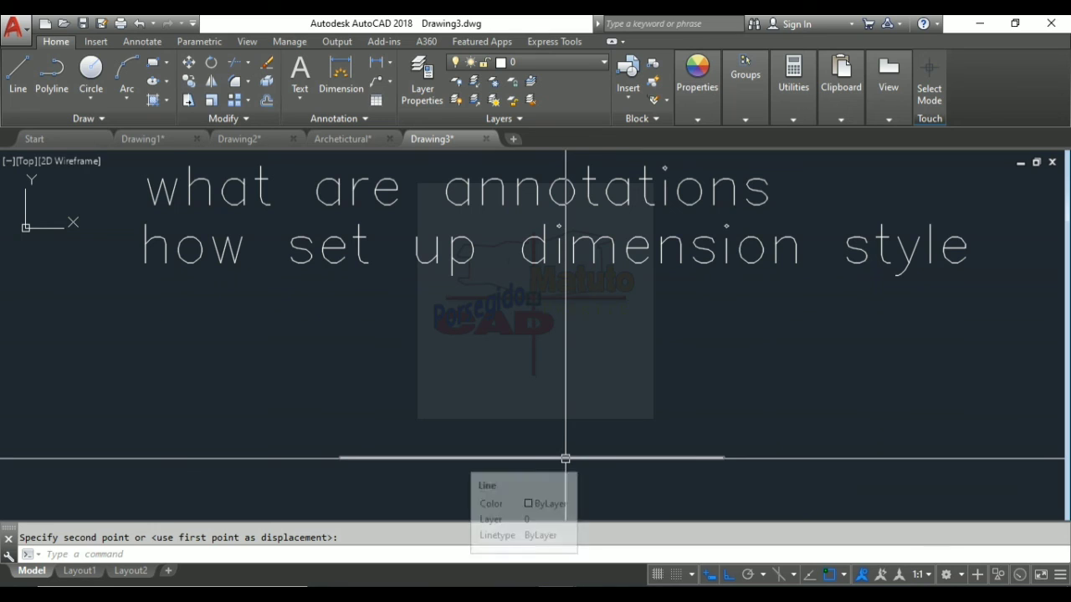
{"action": "left_click", "coordinate": [142, 42]}
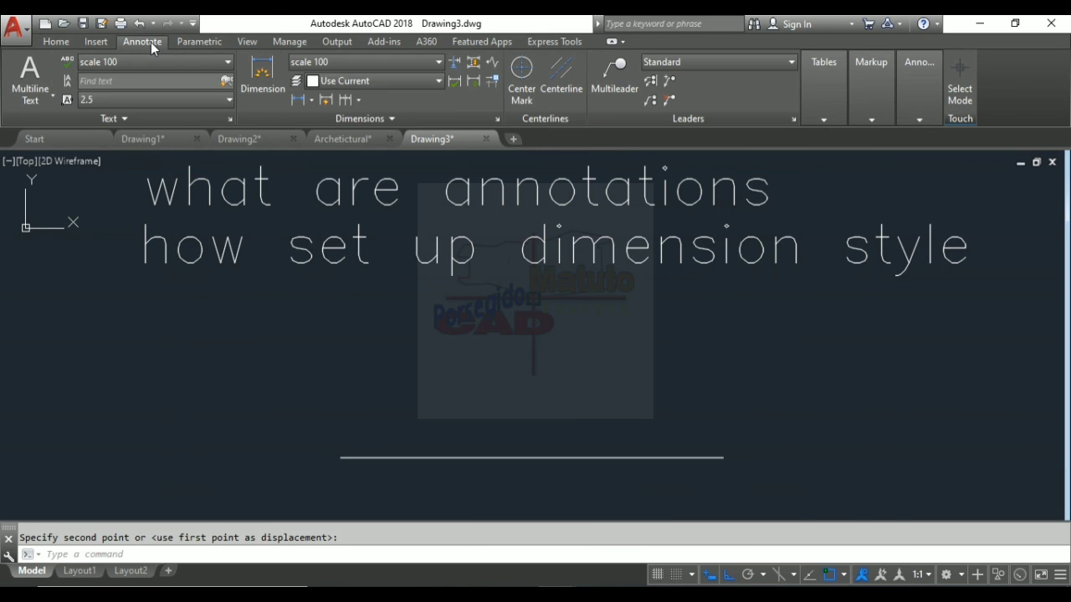
{"action": "left_click", "coordinate": [313, 101]}
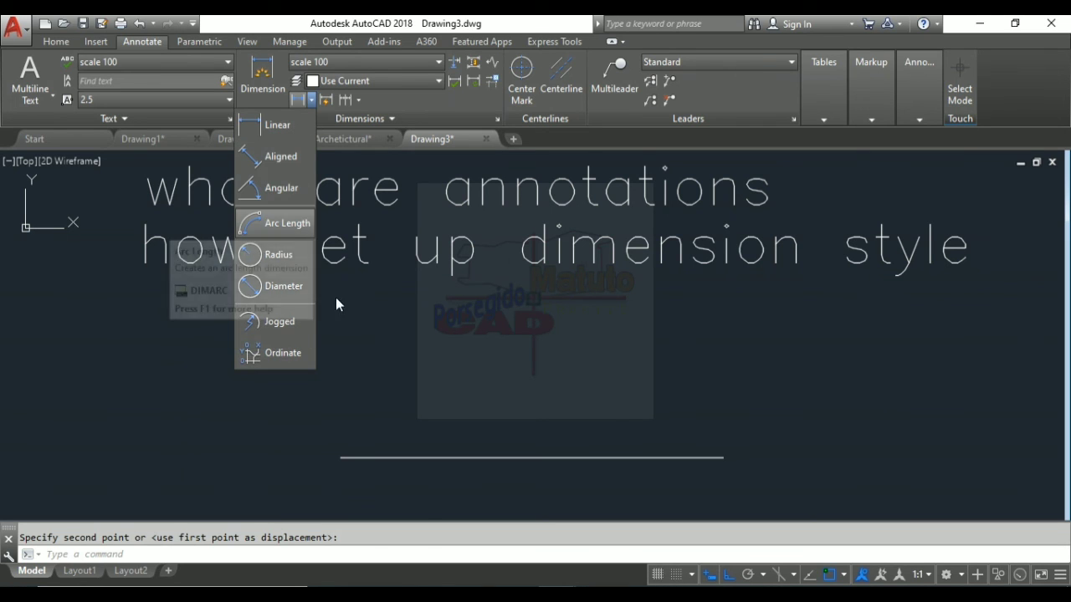
{"action": "left_click", "coordinate": [277, 126]}
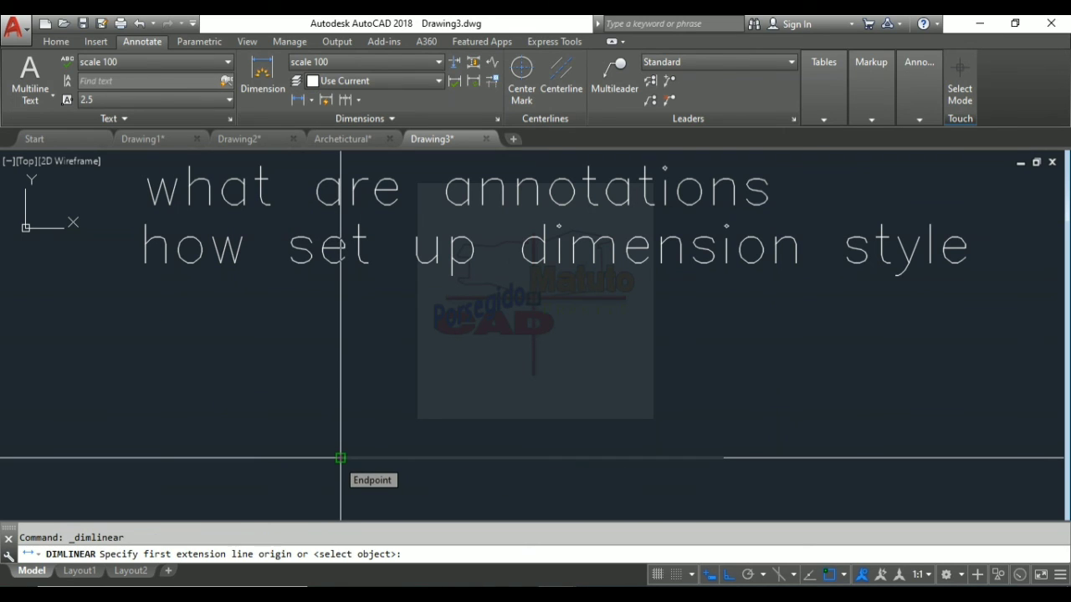
{"action": "left_click", "coordinate": [340, 459]}
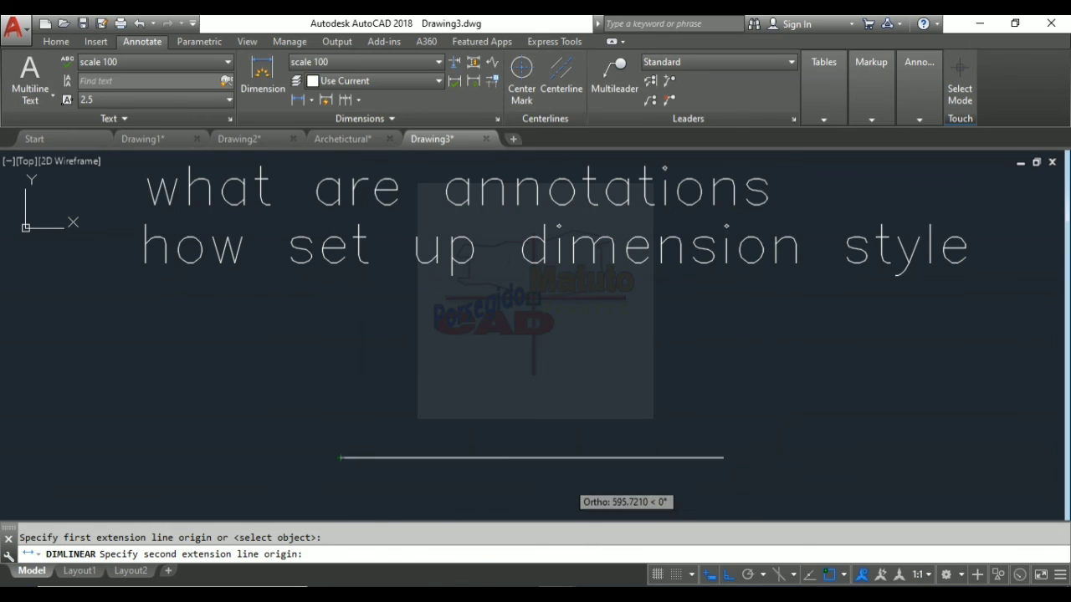
{"action": "left_click", "coordinate": [723, 458]}
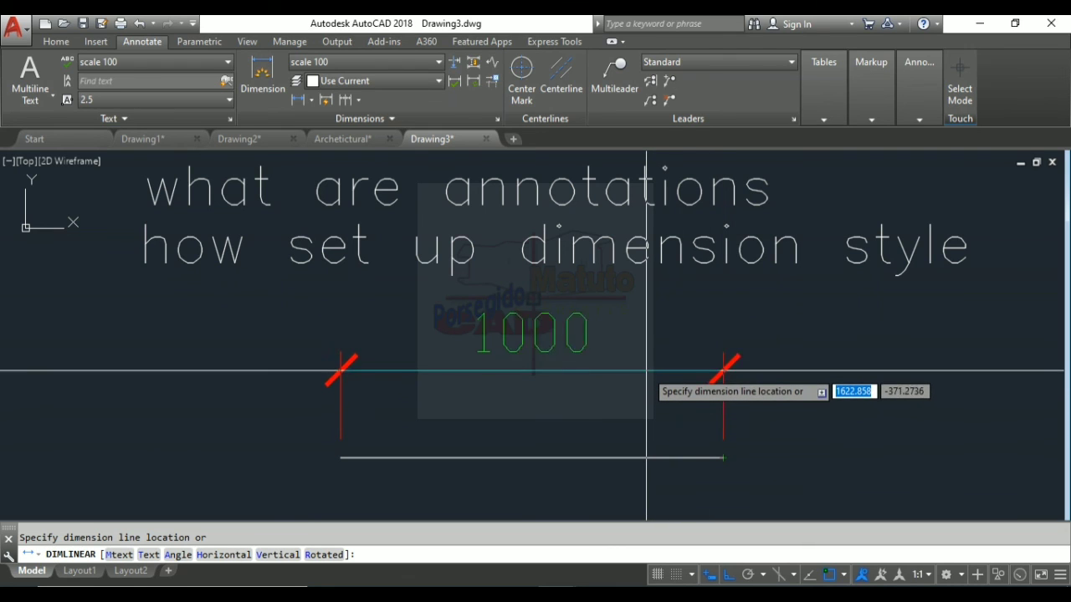
{"action": "left_click", "coordinate": [646, 364]}
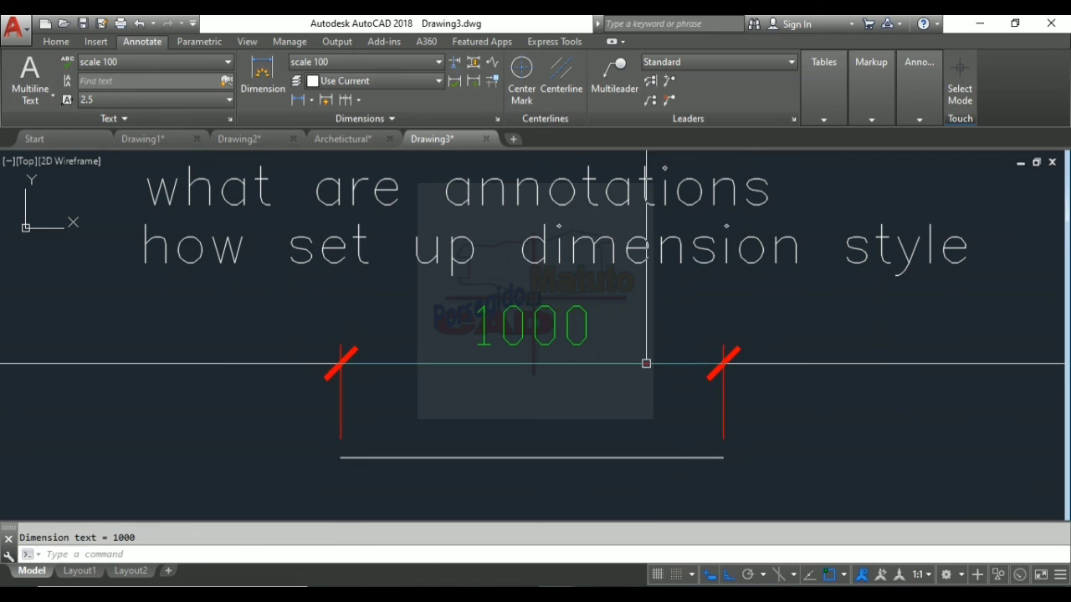